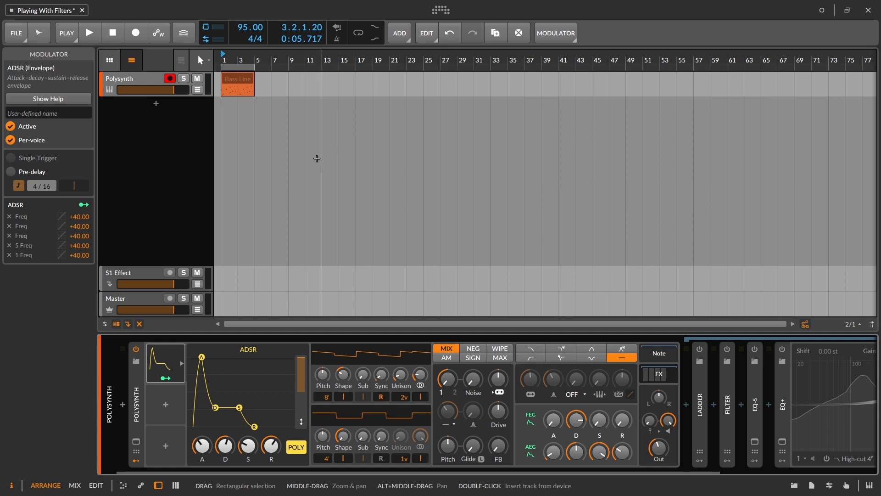
- Play the Bass Line clip unfiltered, show the Polysynth device settings and stop playback
{"action": "key", "text": "space"}
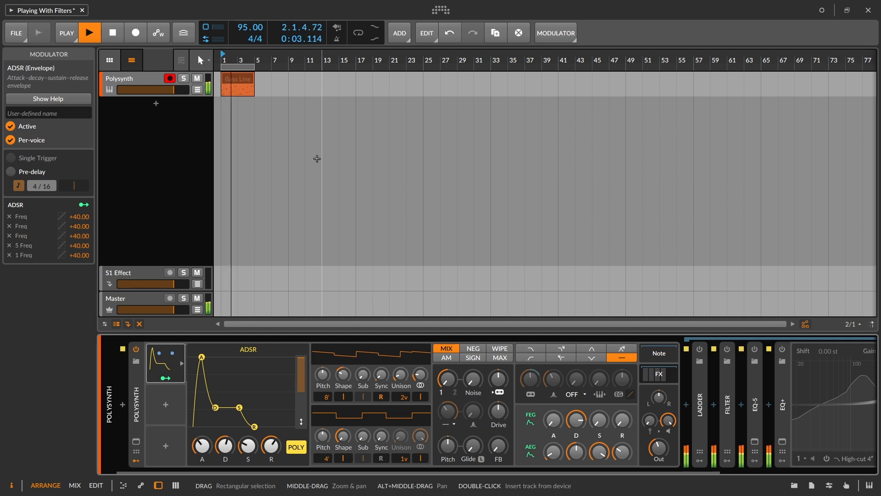
{"action": "left_click", "coordinate": [140, 407]}
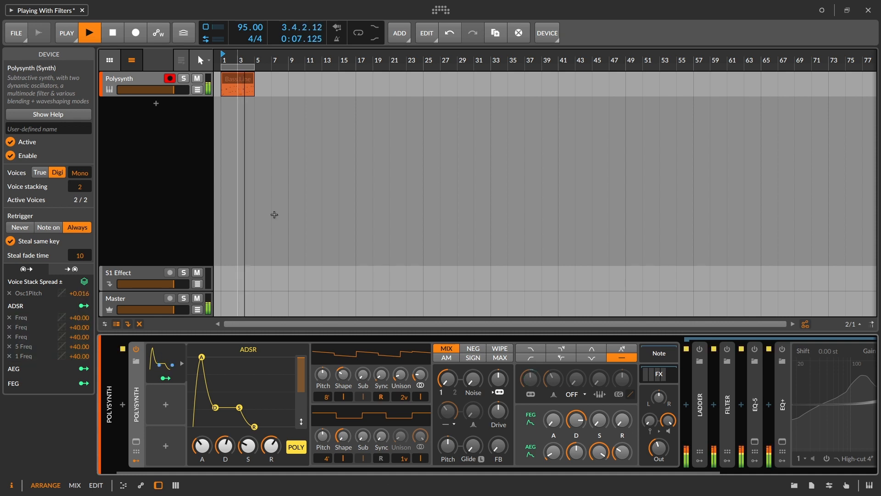
{"action": "key", "text": "space"}
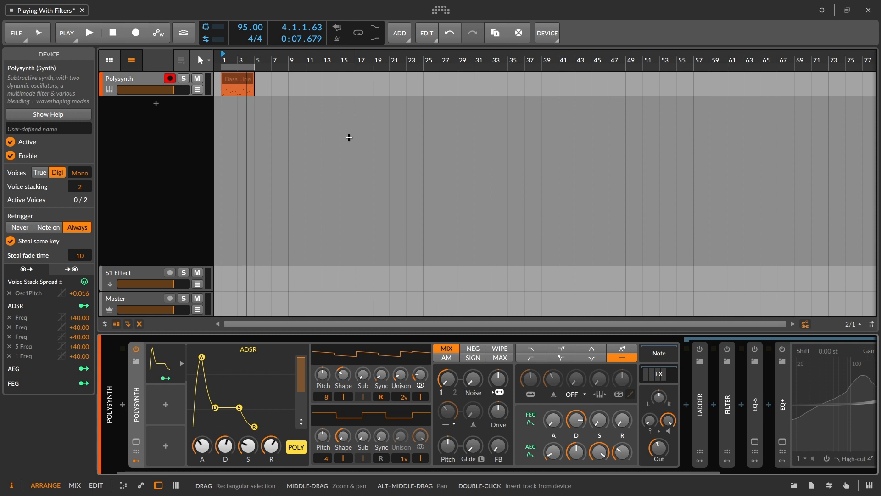
- Audition the bass line through Polysynth's built-in low-pass filter and the Ladder, Filter, EQ-5 and EQ+ devices one after another
{"action": "left_click", "coordinate": [561, 348]}
{"action": "key", "text": "space"}
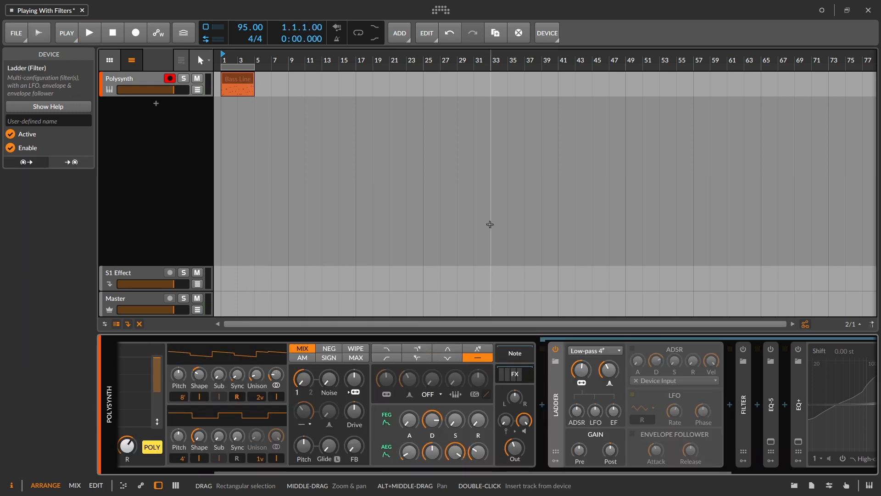
{"action": "key", "text": "space"}
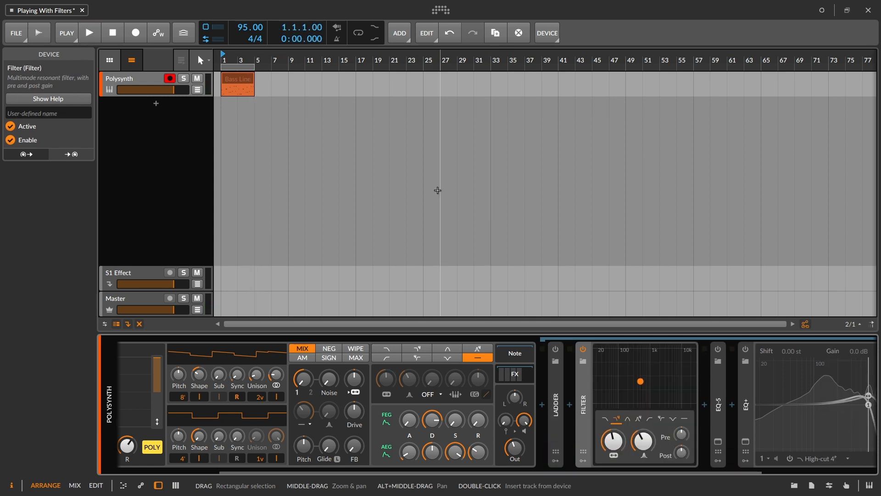
{"action": "key", "text": "space"}
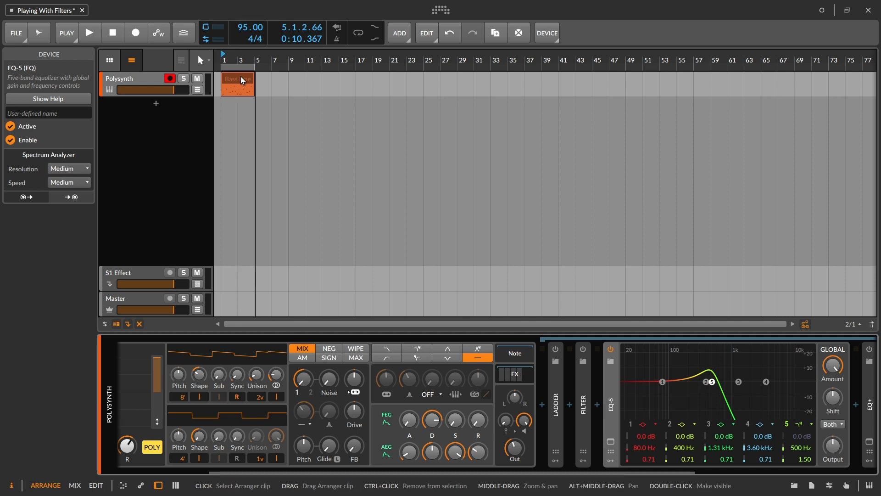
{"action": "key", "text": "space"}
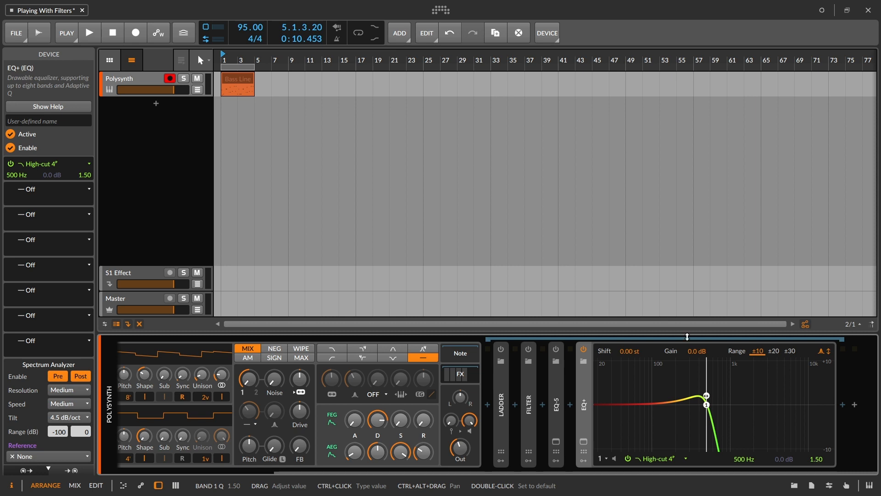
{"action": "key", "text": "space"}
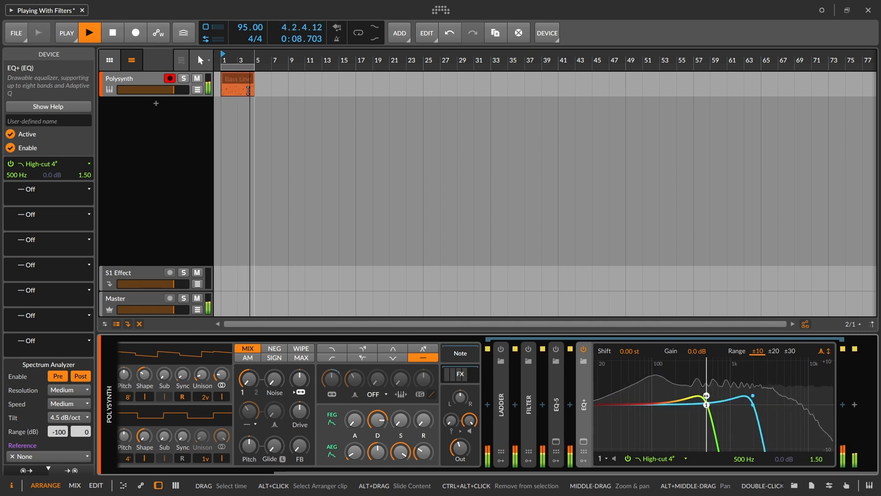
{"action": "key", "text": "space"}
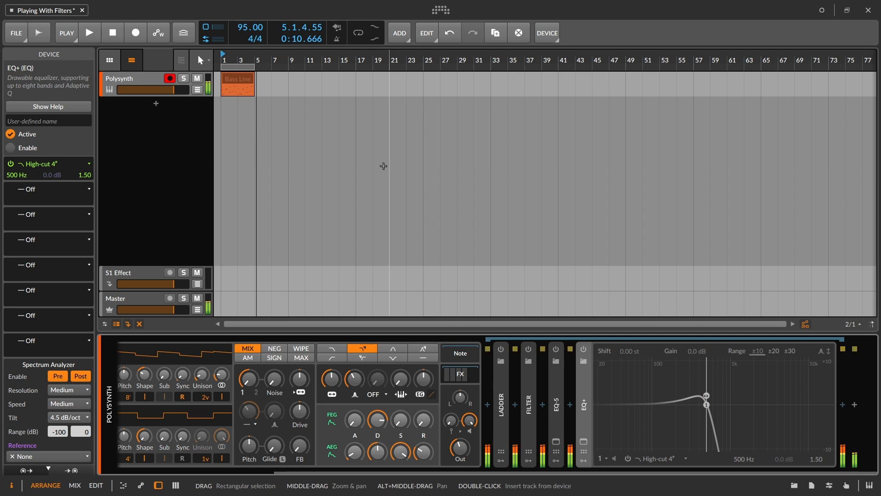
- Compare Polysynth's built-in low-pass filter with the Ladder device by alternately bypassing one and enabling the other, ending on Ladder
{"action": "left_click", "coordinate": [423, 358]}
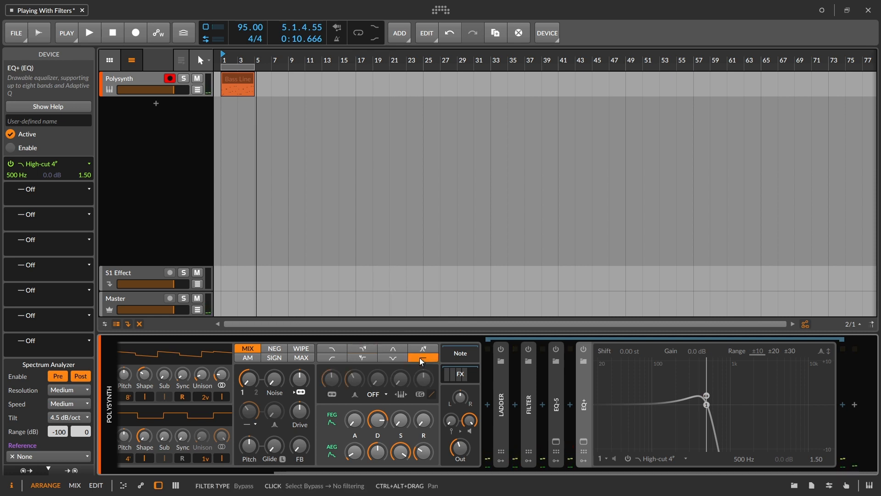
{"action": "left_click", "coordinate": [501, 349]}
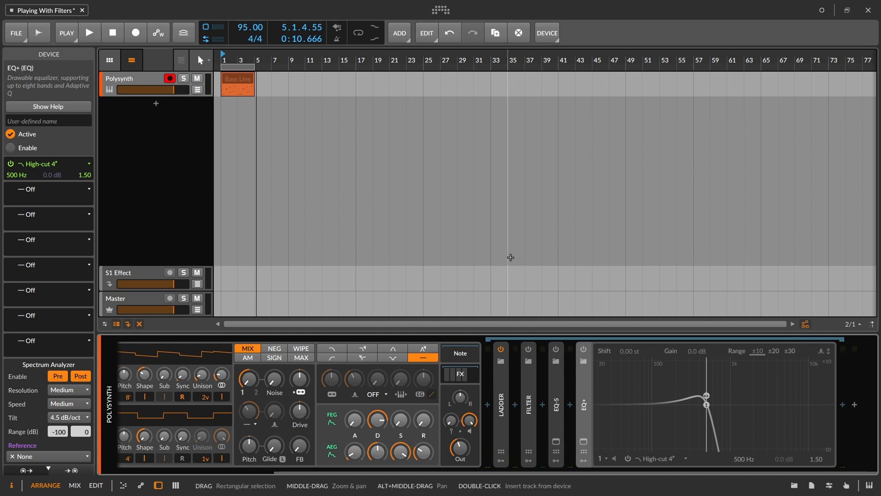
{"action": "left_click", "coordinate": [500, 350]}
{"action": "left_click", "coordinate": [365, 350]}
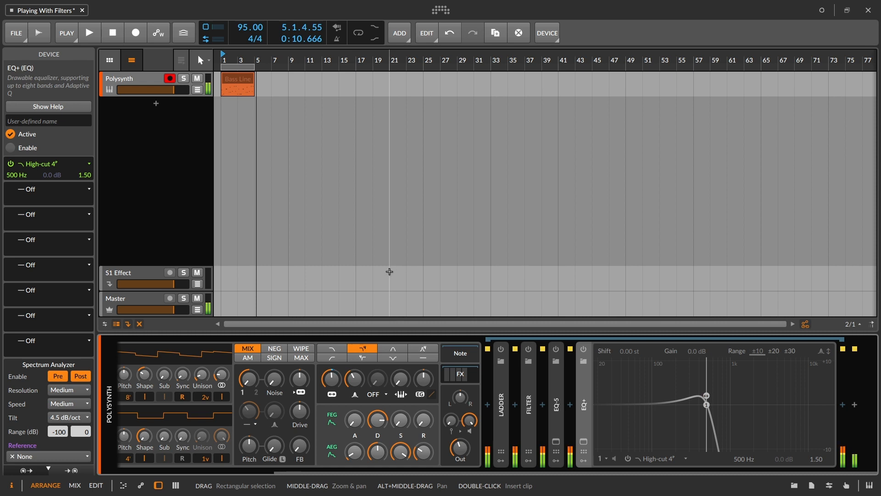
{"action": "left_click", "coordinate": [422, 358]}
{"action": "left_click", "coordinate": [500, 350]}
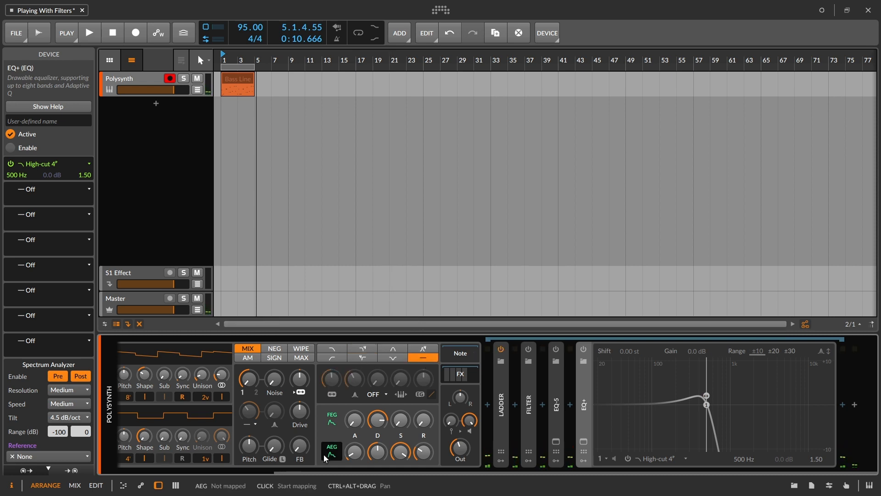
- Turn off the ADSR modulator's POLY mode and switch from Ladder back to Polysynth's built-in low-pass filter
{"action": "scroll", "coordinate": [323, 454], "scroll_direction": "left", "scroll_amount": 4}
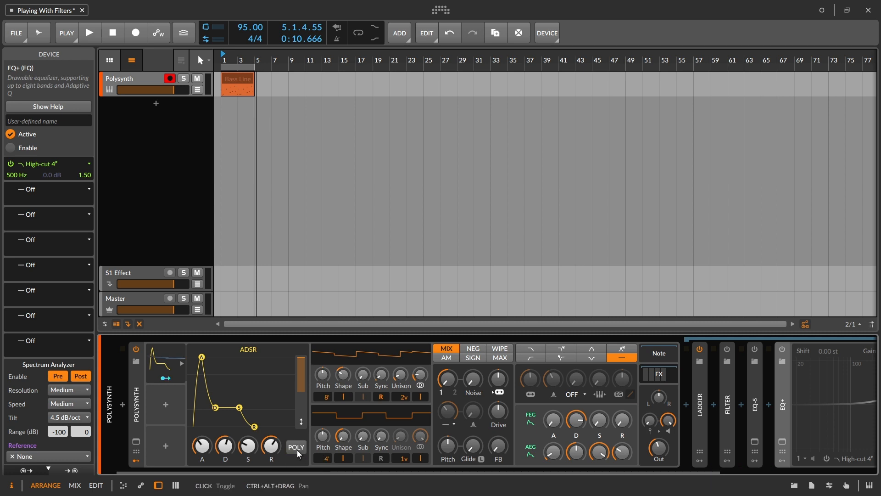
{"action": "scroll", "coordinate": [426, 221], "scroll_direction": "right", "scroll_amount": 5}
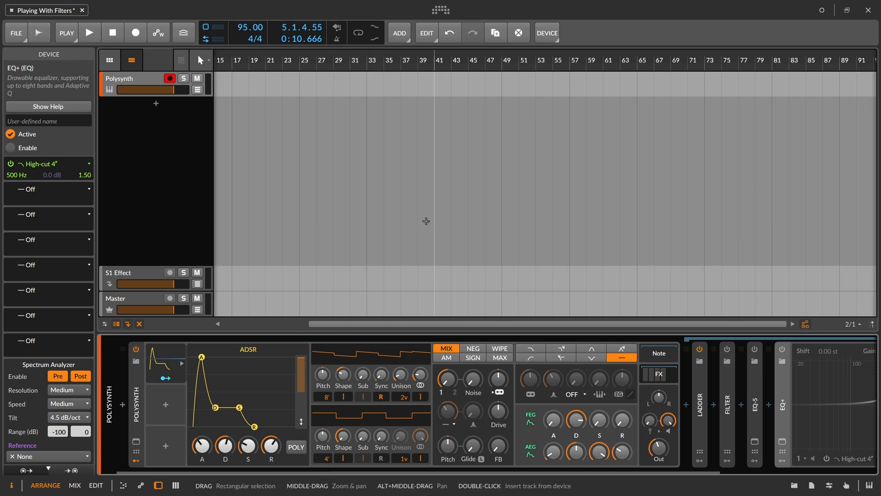
{"action": "left_click", "coordinate": [560, 347]}
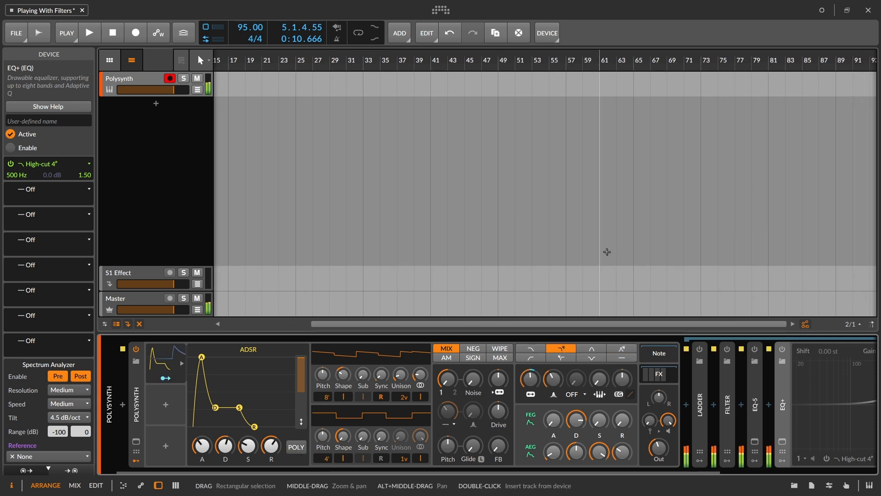
- Compare the Filter device with Polysynth's built-in low-pass, ending with the Filter device enabled and the synth filter bypassed
{"action": "left_click", "coordinate": [621, 357]}
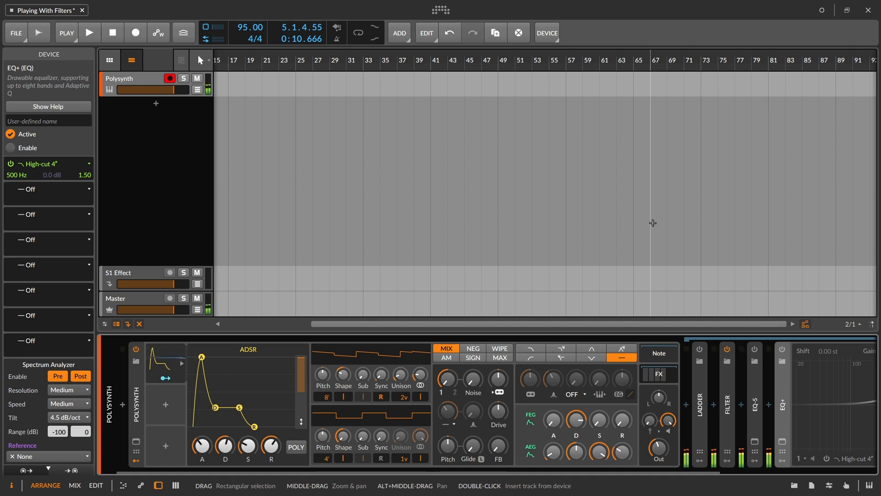
{"action": "left_click", "coordinate": [560, 348]}
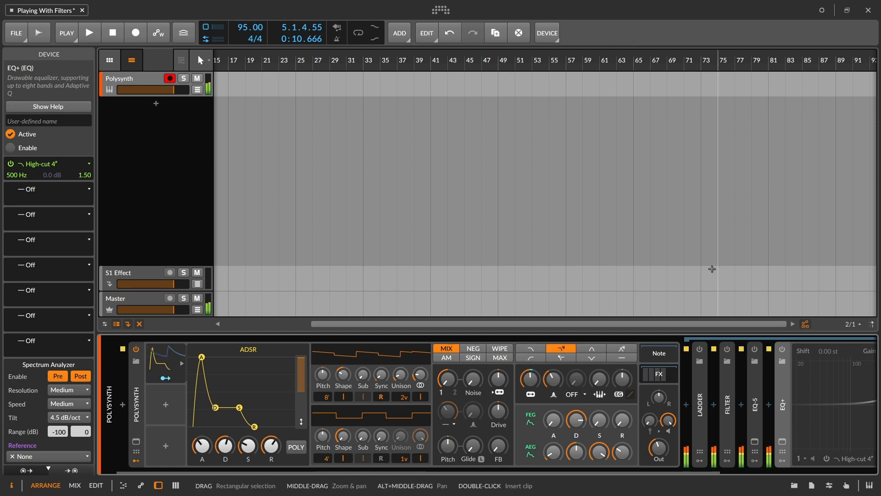
{"action": "left_click", "coordinate": [625, 359]}
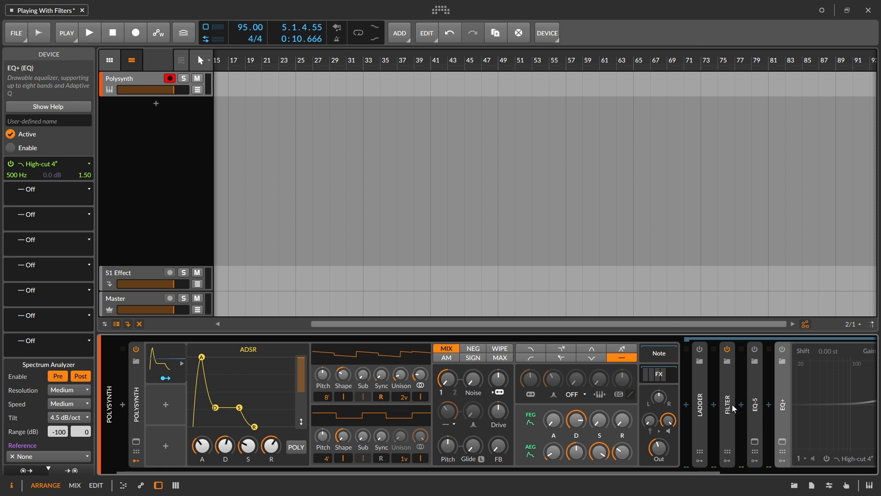
- Compare the EQ+ high-cut with Polysynth's built-in low-pass, ending with EQ+ enabled and the synth filter bypassed
{"action": "left_click_drag", "start_coordinate": [675, 473], "coordinate": [767, 470]}
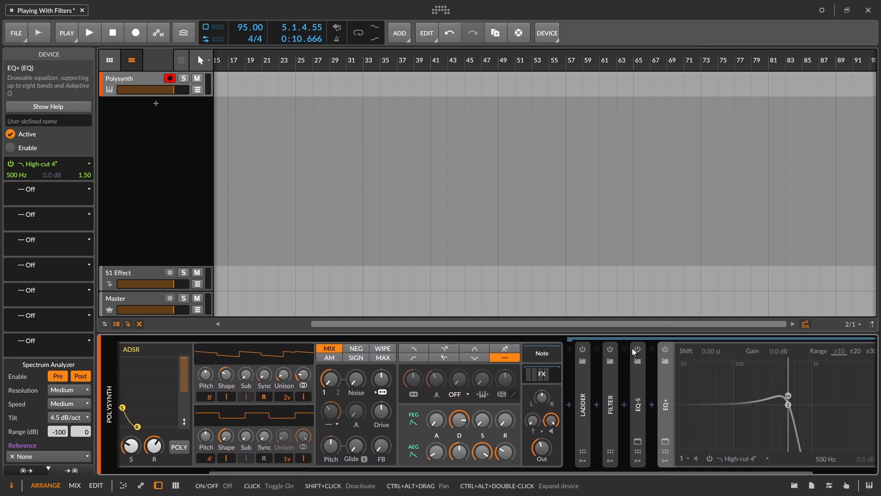
{"action": "left_click", "coordinate": [665, 349]}
{"action": "left_click_drag", "start_coordinate": [600, 471], "coordinate": [629, 472]}
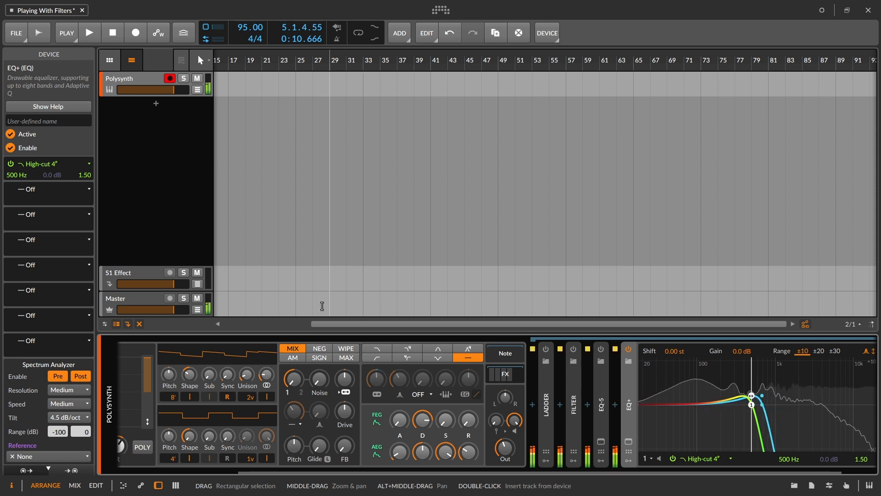
{"action": "left_click", "coordinate": [628, 349]}
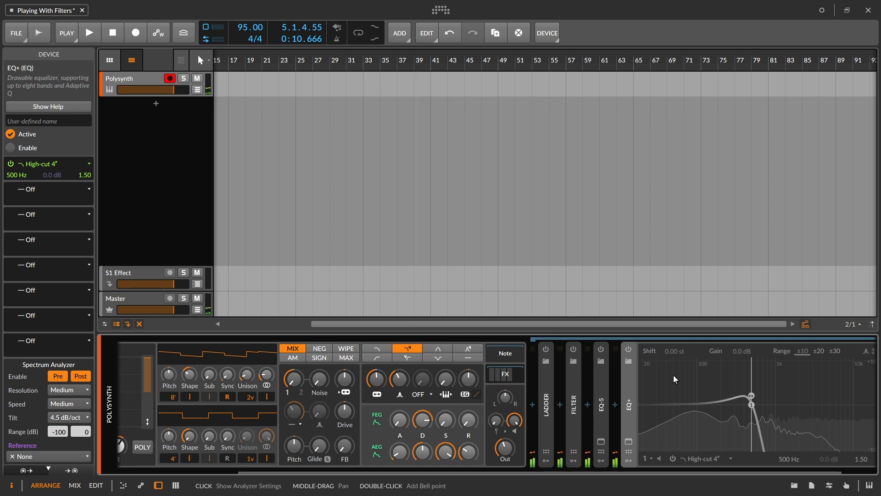
{"action": "left_click", "coordinate": [628, 349]}
{"action": "left_click", "coordinate": [473, 359]}
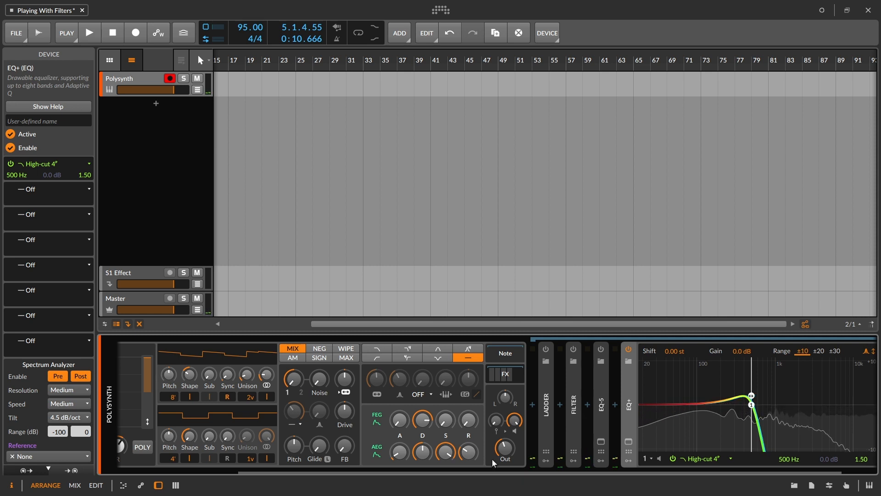
- Change EQ+ band 1 to the High-cut 8 type with a 48 dB/oct slope
{"action": "left_click_drag", "start_coordinate": [489, 471], "coordinate": [528, 480]}
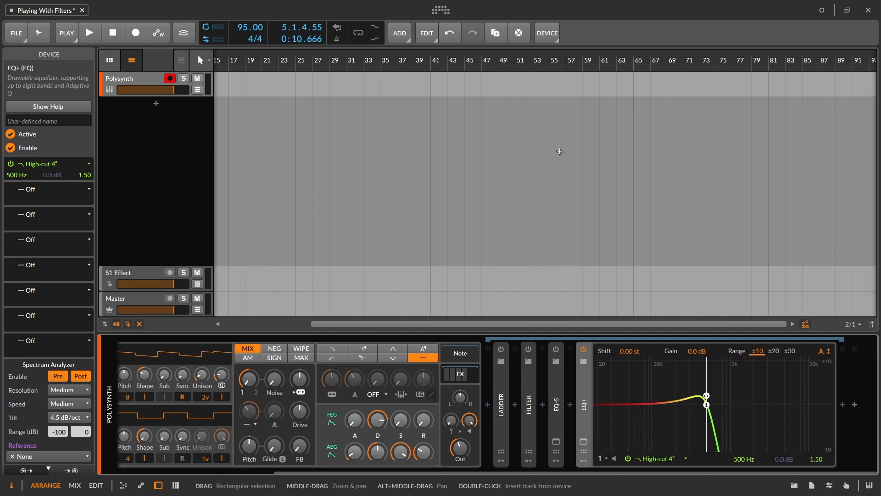
{"action": "left_click", "coordinate": [668, 458]}
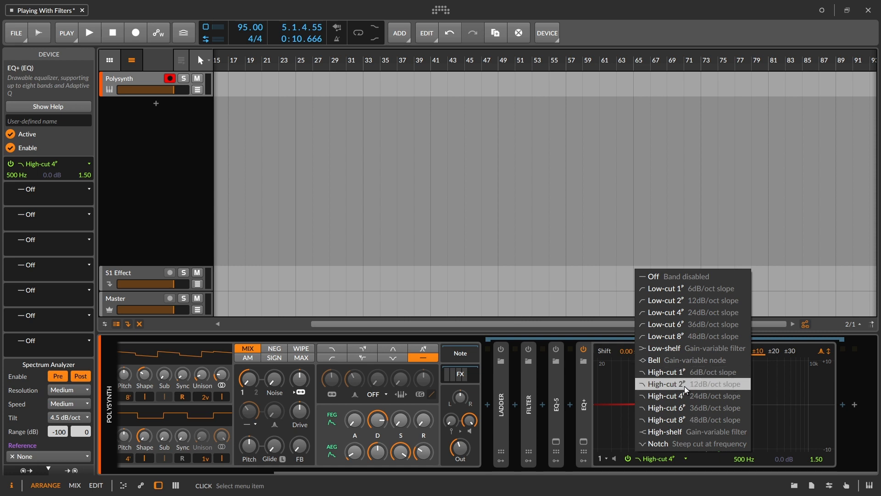
{"action": "left_click", "coordinate": [695, 417]}
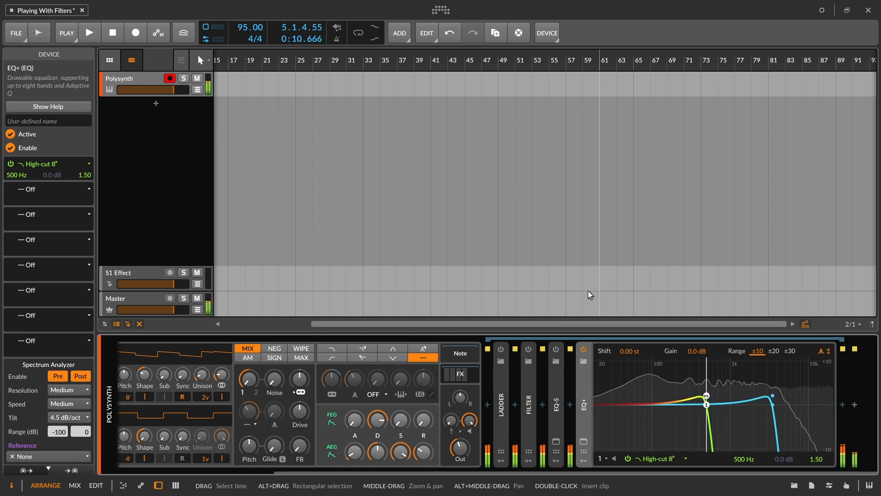
- Compare the High-cut 8 setting of EQ+ with Polysynth's built-in low-pass, ending with EQ+ enabled
{"action": "left_click", "coordinate": [583, 349]}
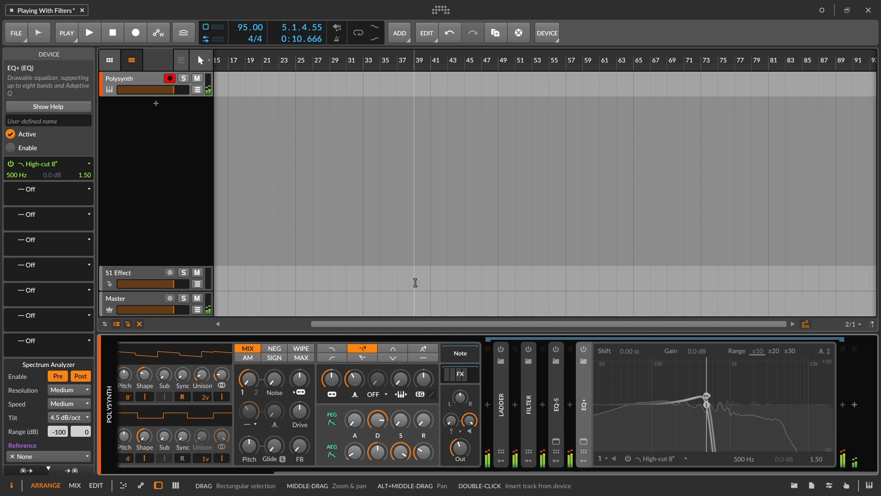
{"action": "left_click", "coordinate": [429, 358]}
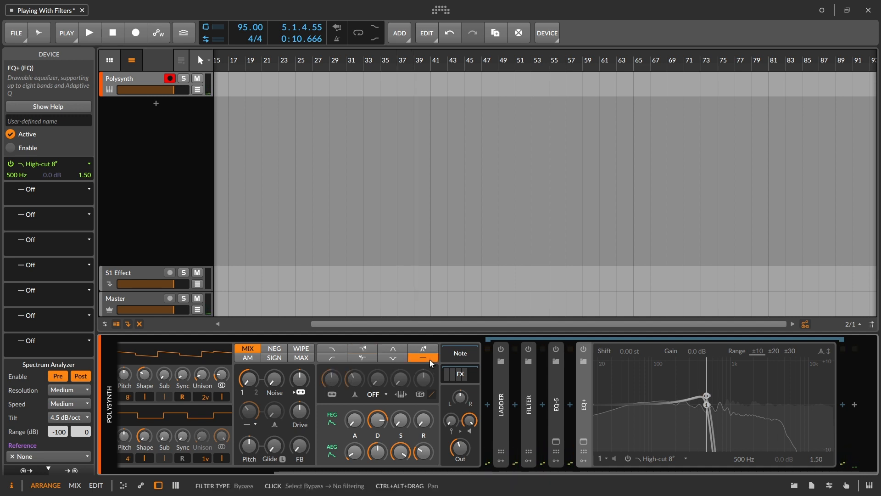
{"action": "left_click", "coordinate": [583, 350]}
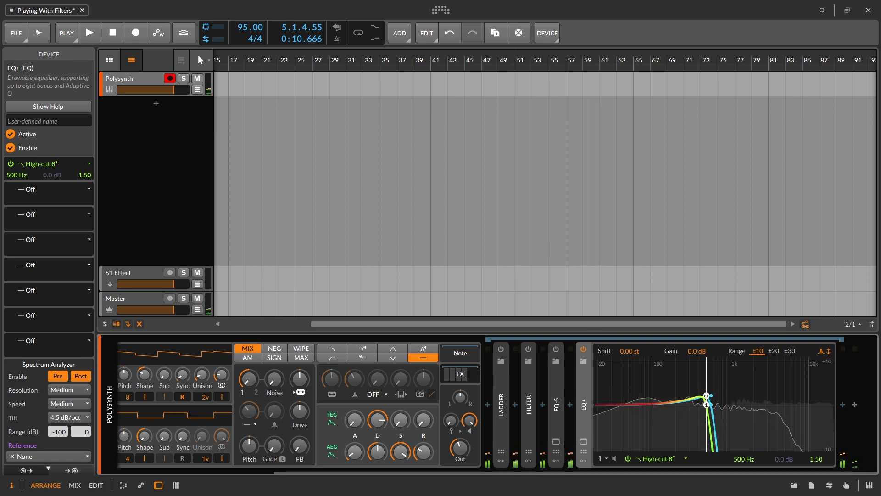
- Raise the Q of EQ+ band 1 to 2.27
{"action": "left_click_drag", "start_coordinate": [815, 458], "coordinate": [816, 441]}
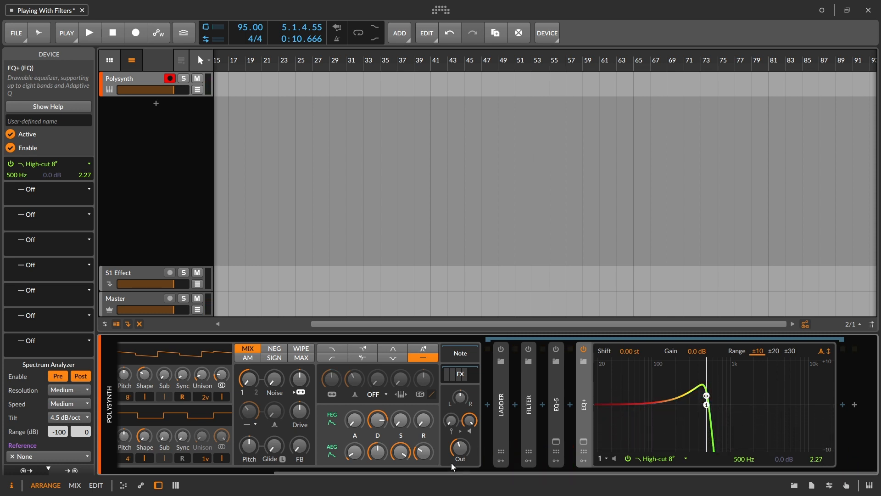
{"action": "left_click_drag", "start_coordinate": [448, 471], "coordinate": [487, 493]}
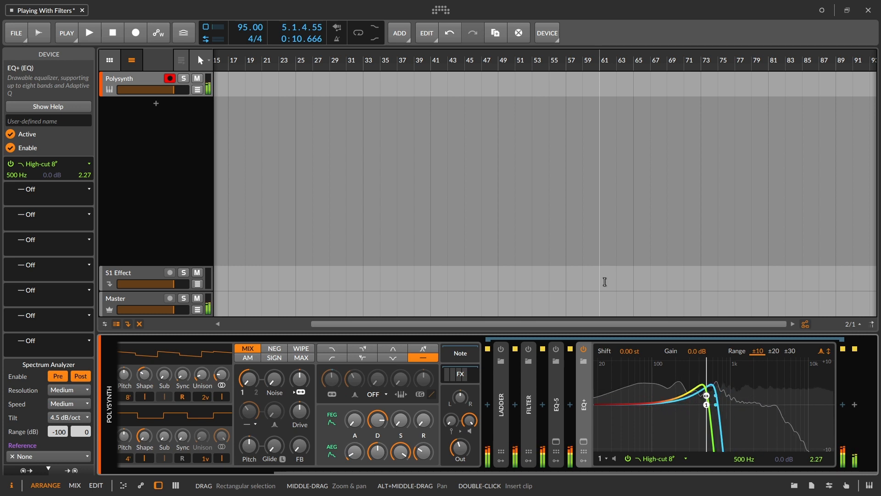
{"action": "left_click", "coordinate": [397, 225]}
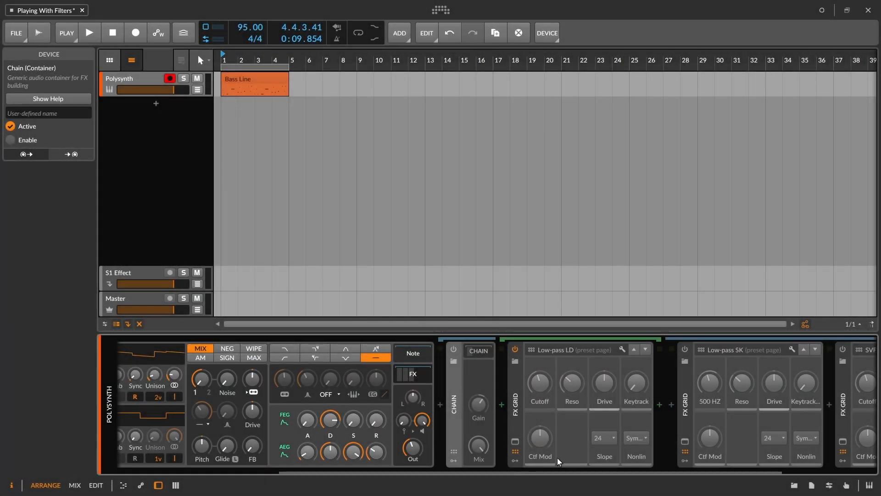
- Enable the Chain container in Polysynth's FX and open the grid editor of its Low-pass LD patch
{"action": "left_click_drag", "start_coordinate": [557, 471], "coordinate": [515, 474]}
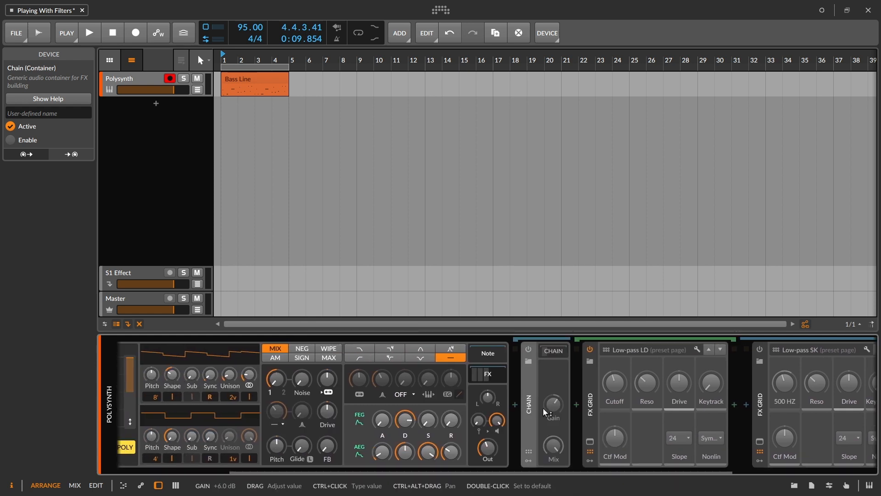
{"action": "left_click", "coordinate": [528, 349]}
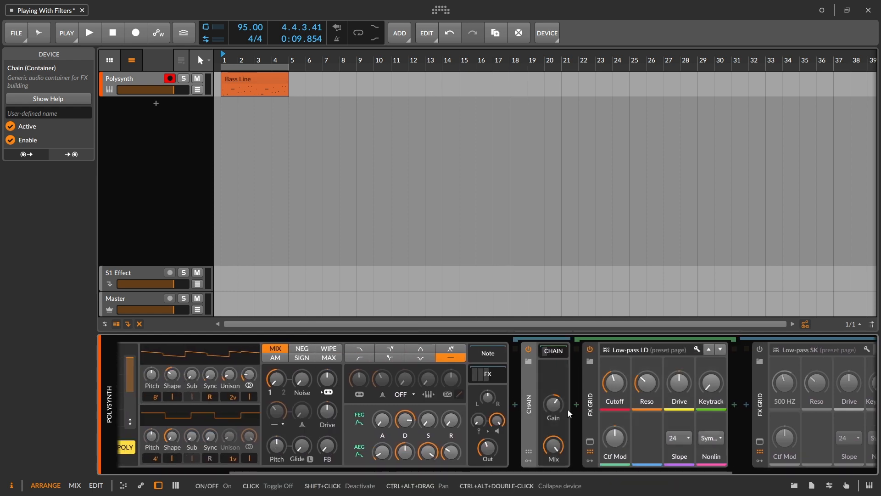
{"action": "left_click", "coordinate": [591, 442]}
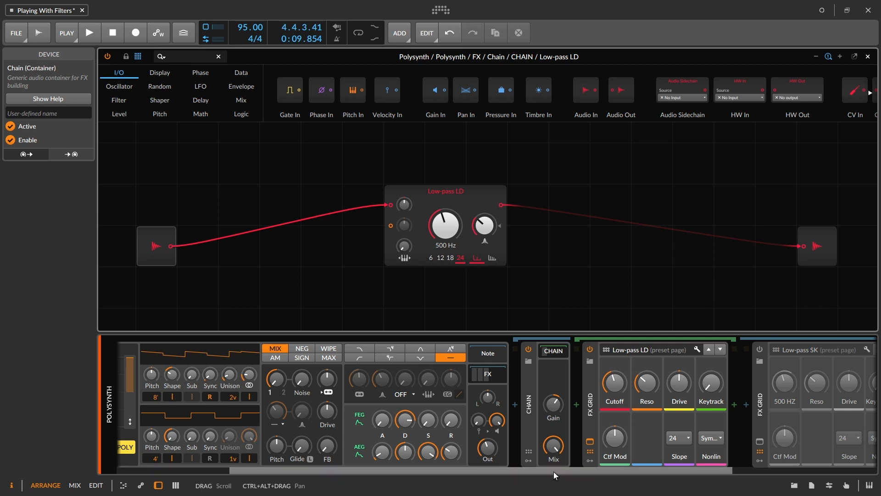
- Close the Low-pass LD grid editor and play the bass line with the Chain container disabled
{"action": "left_click_drag", "start_coordinate": [553, 472], "coordinate": [558, 490]}
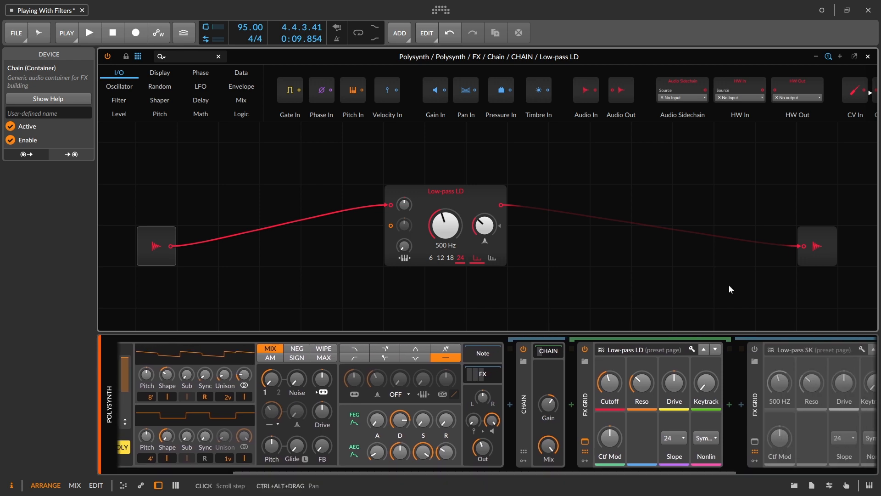
{"action": "left_click", "coordinate": [867, 56]}
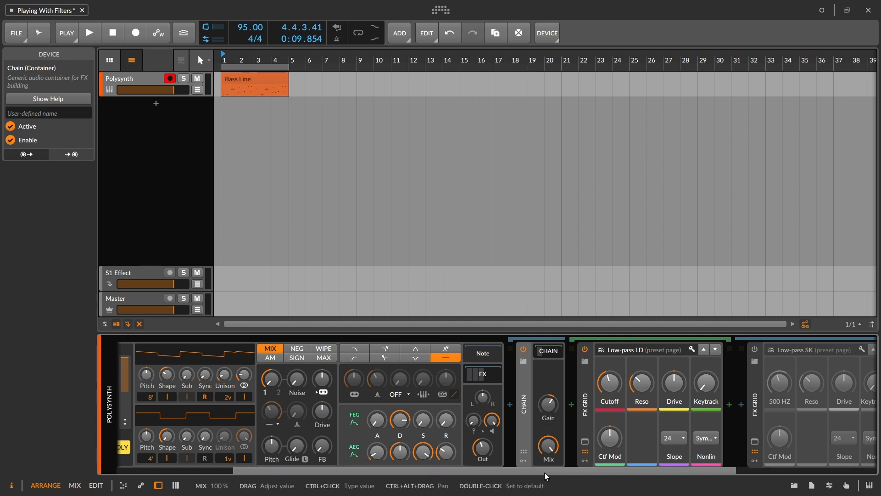
{"action": "left_click_drag", "start_coordinate": [545, 472], "coordinate": [511, 471]}
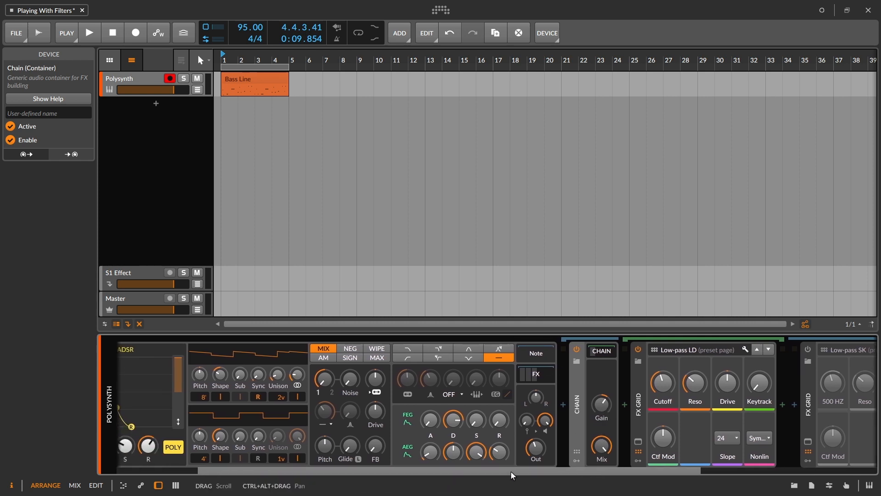
{"action": "left_click", "coordinate": [580, 348]}
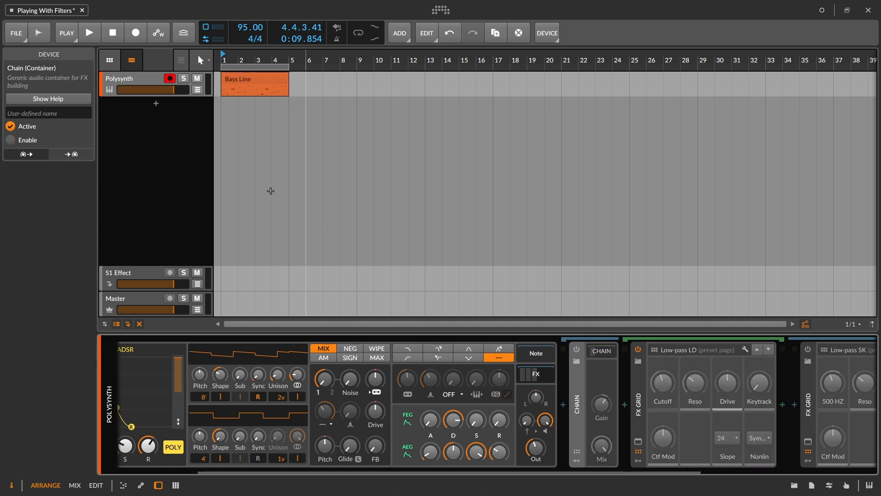
{"action": "key", "text": "space"}
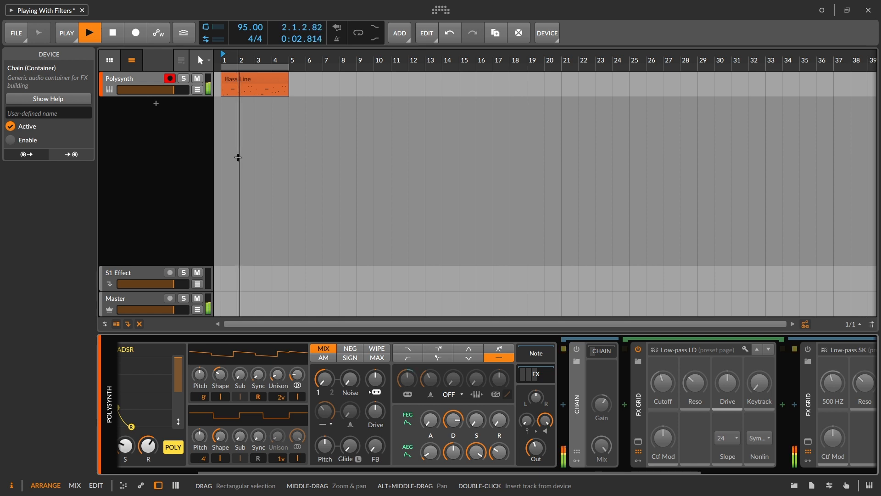
{"action": "key", "text": "space"}
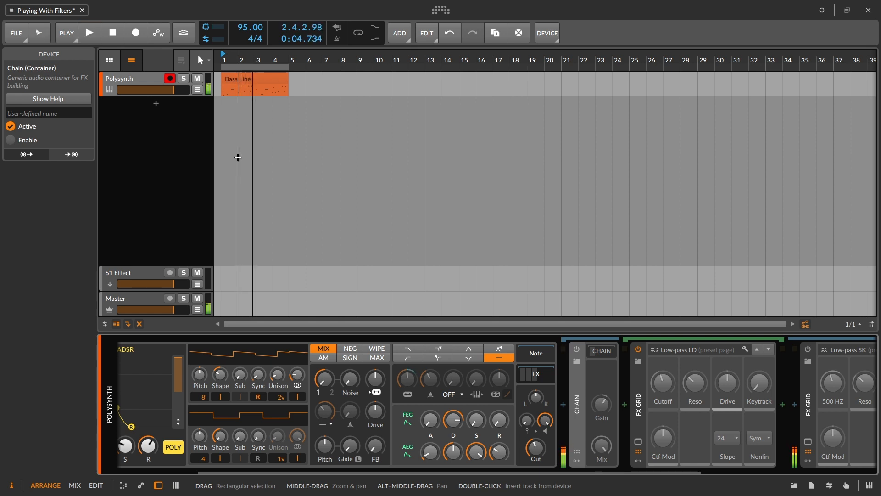
- Compare Polysynth's built-in Low-pass (4-pole) filter with the Chain's Low-pass LD set to Symmetric by playing the bass line through each
{"action": "left_click", "coordinate": [439, 348]}
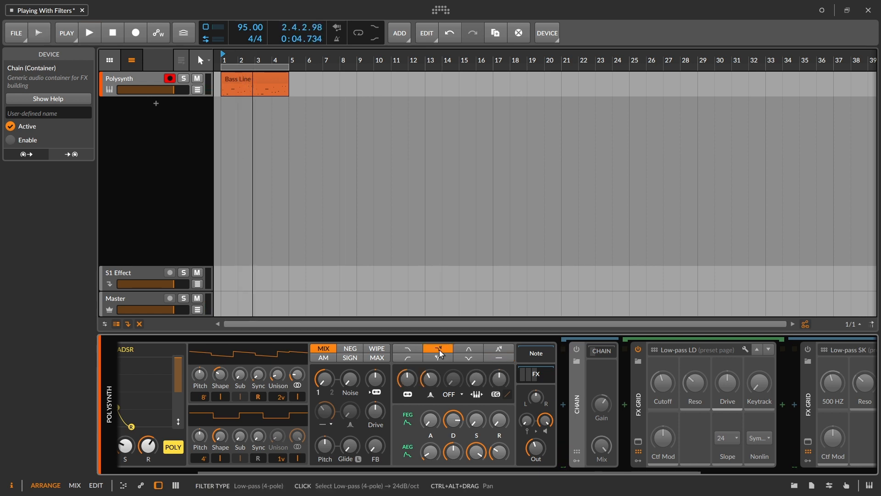
{"action": "key", "text": "space"}
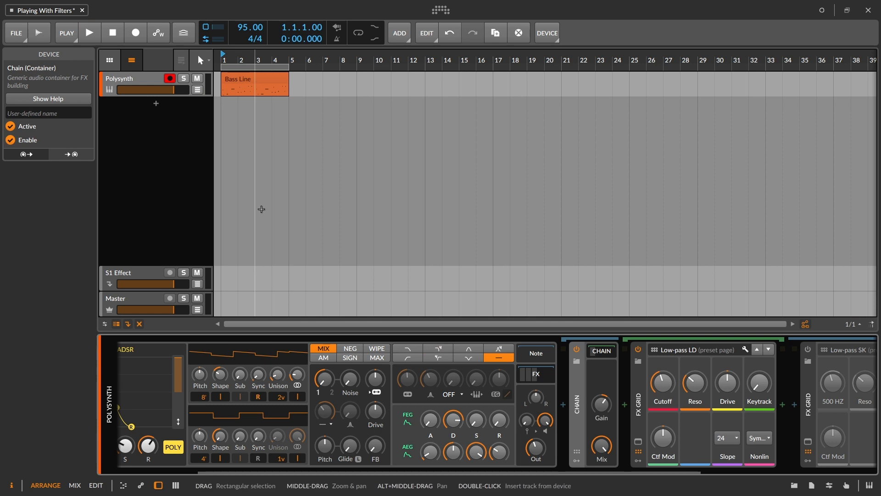
{"action": "key", "text": "space"}
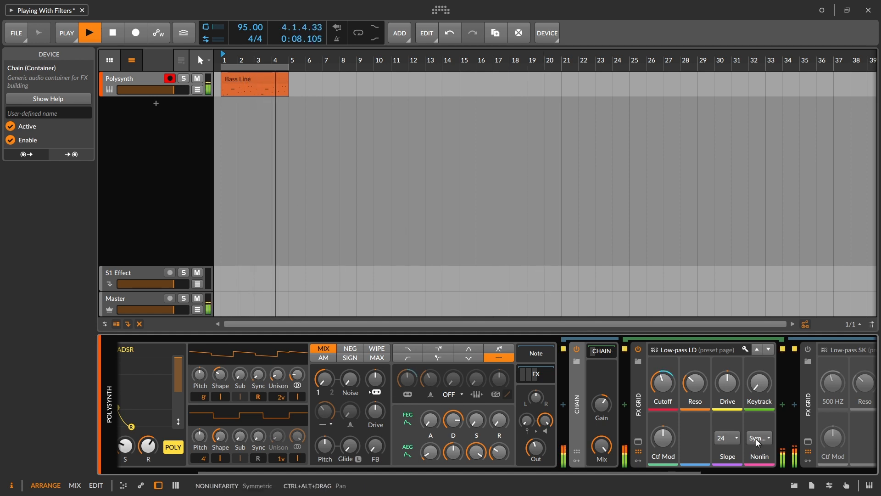
{"action": "key", "text": "space"}
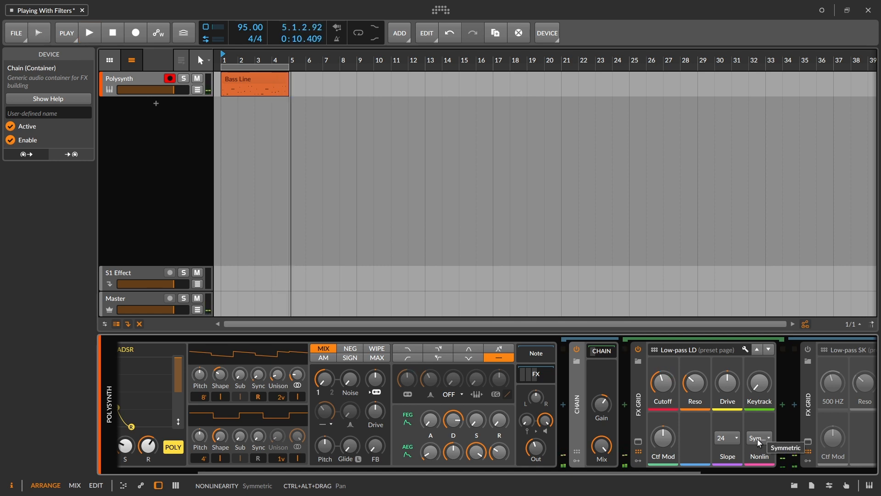
- Set the nonlinearity of Low-pass LD to Asymmetric and play the bass line from the start
{"action": "left_click", "coordinate": [757, 438]}
{"action": "left_click", "coordinate": [770, 468]}
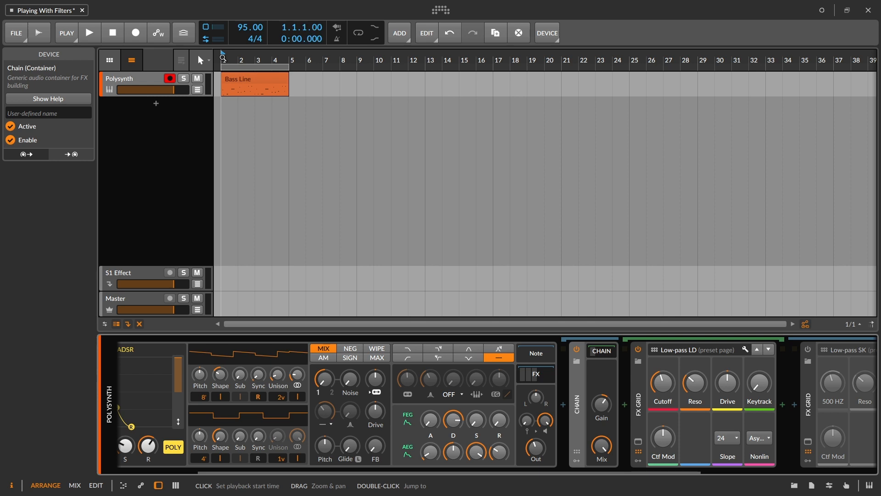
{"action": "key", "text": "space"}
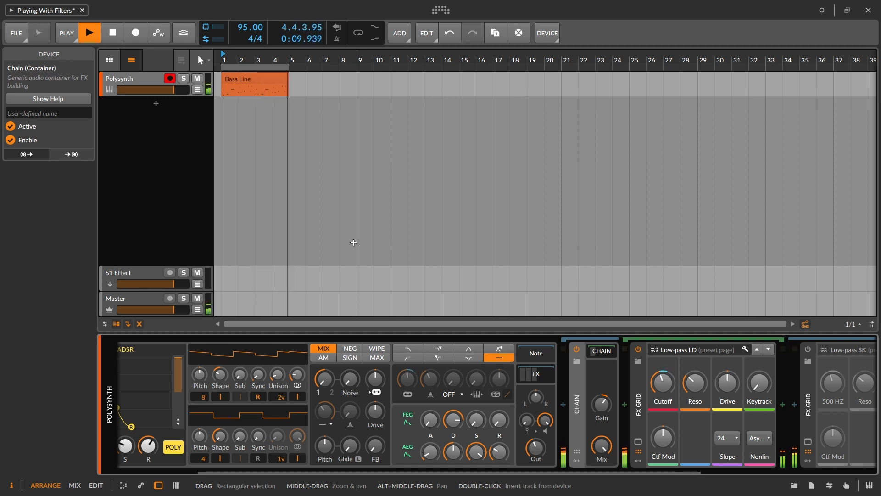
{"action": "key", "text": "space"}
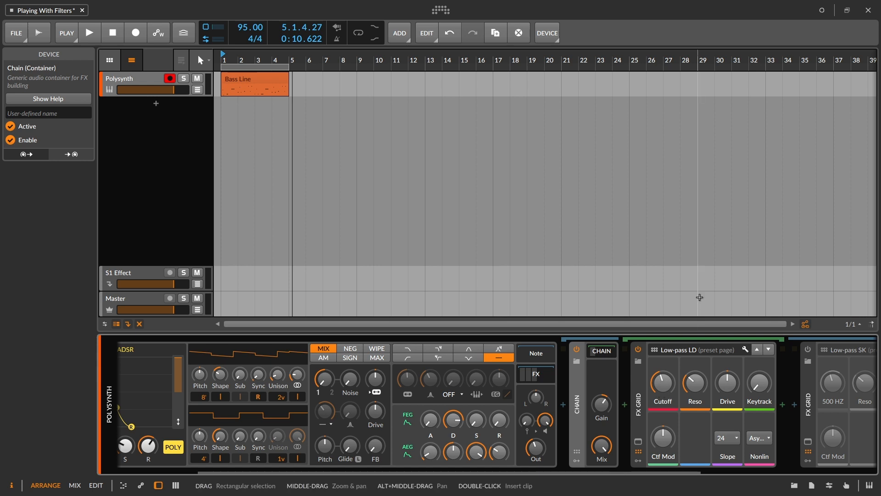
- Switch Low-pass LD's nonlinearity to Symmetric and back to Asymmetric for comparison
{"action": "left_click", "coordinate": [758, 438]}
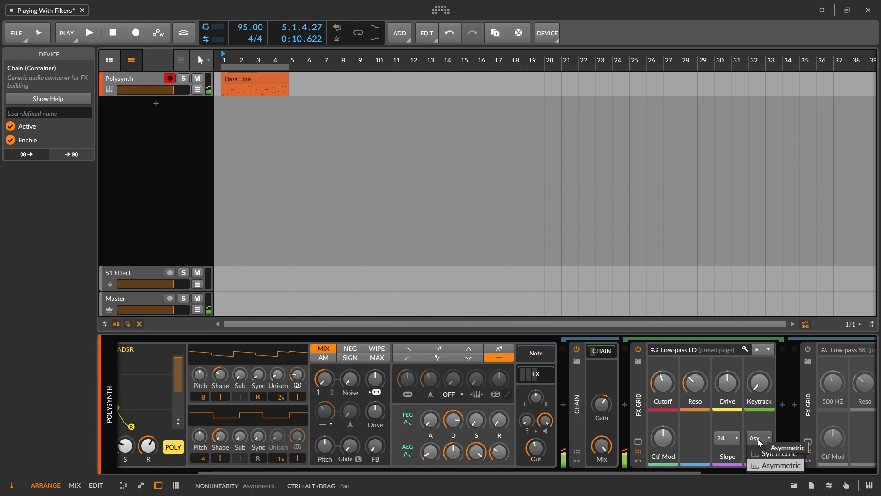
{"action": "left_click", "coordinate": [758, 455]}
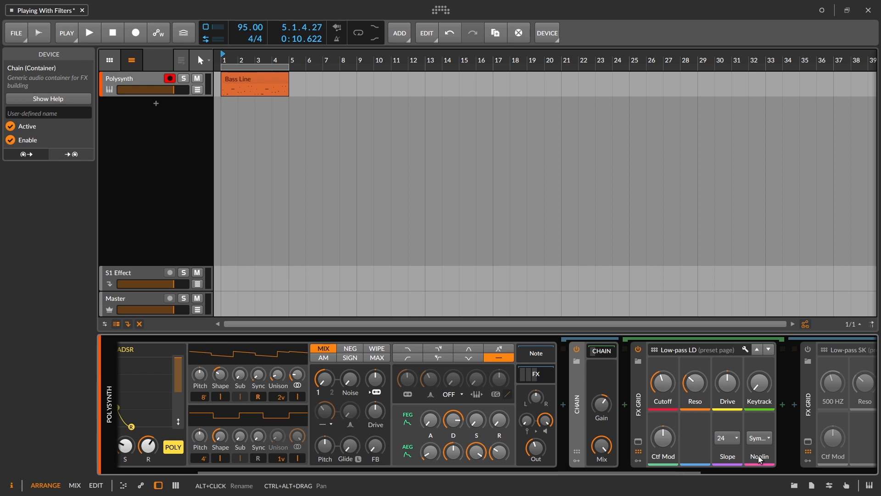
{"action": "left_click", "coordinate": [759, 442]}
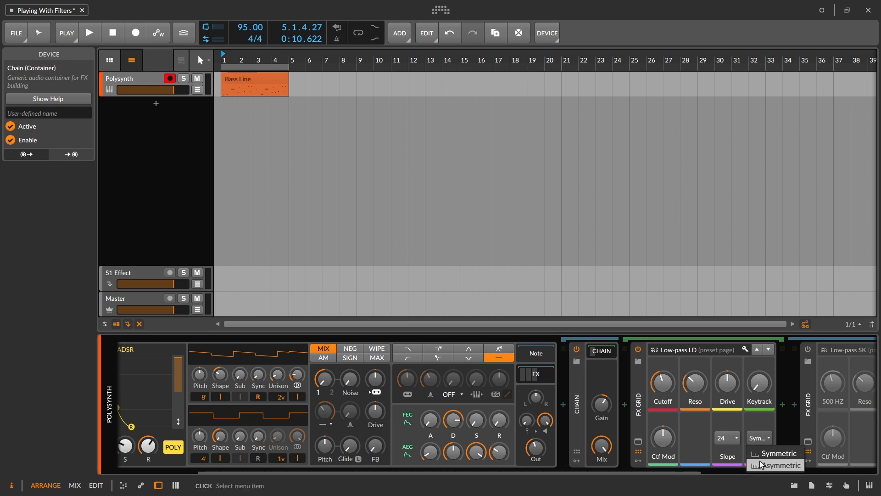
{"action": "left_click", "coordinate": [759, 462]}
- Disable the Chain container and enable the Low-pass SK grid device instead
{"action": "left_click_drag", "start_coordinate": [646, 474], "coordinate": [747, 467]}
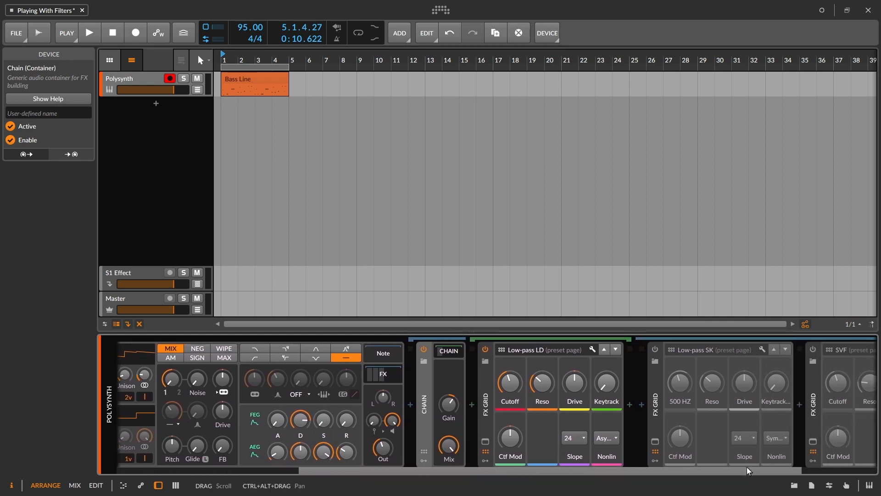
{"action": "left_click", "coordinate": [422, 352]}
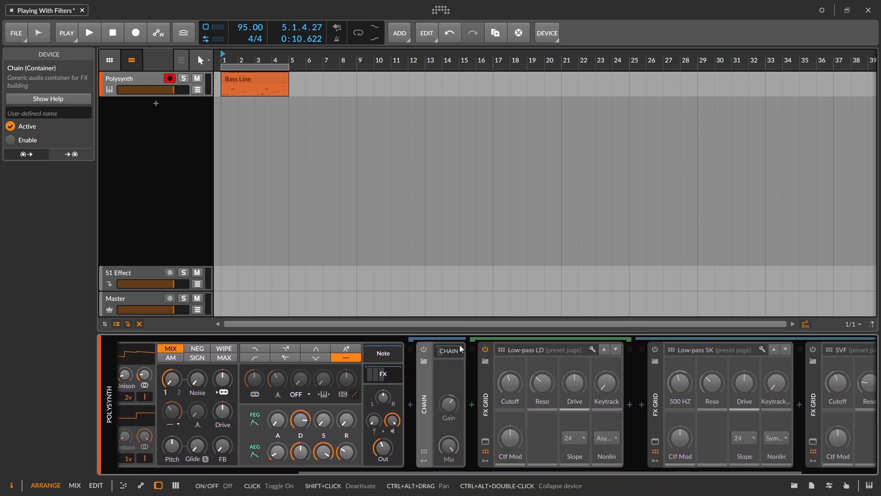
{"action": "left_click", "coordinate": [653, 349]}
{"action": "left_click_drag", "start_coordinate": [590, 471], "coordinate": [611, 471]}
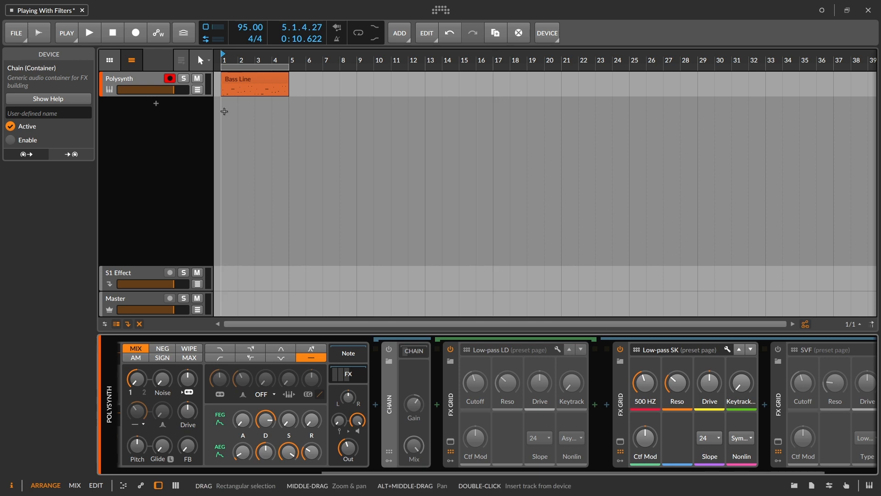
- Compare the Symmetric and Asymmetric nonlinearity of Low-pass SK on the bass line, ending on Asymmetric
{"action": "left_click", "coordinate": [746, 438]}
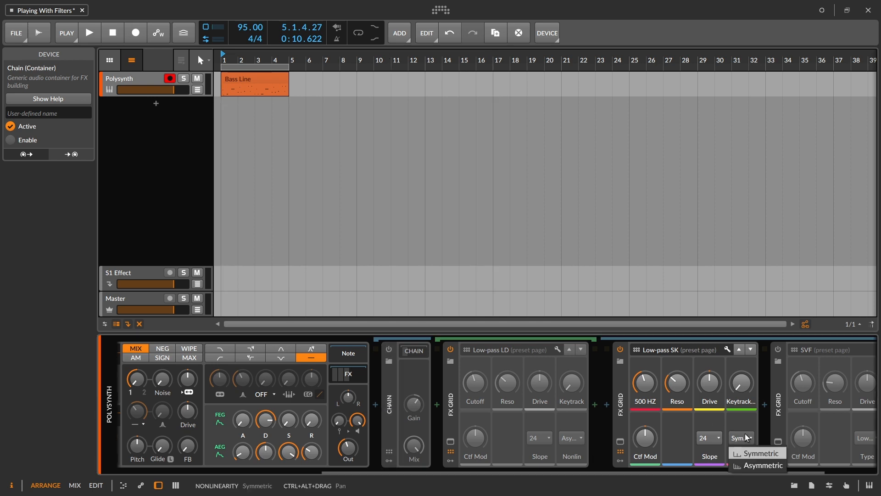
{"action": "left_click", "coordinate": [744, 452]}
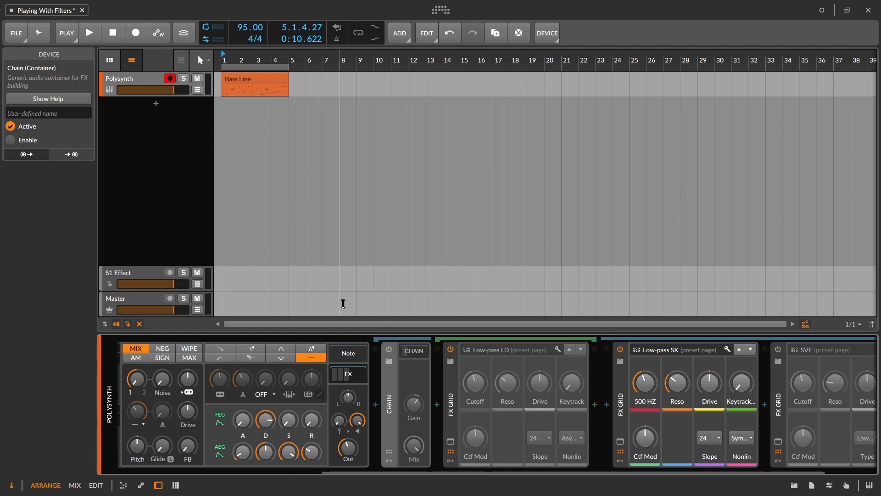
{"action": "key", "text": "space"}
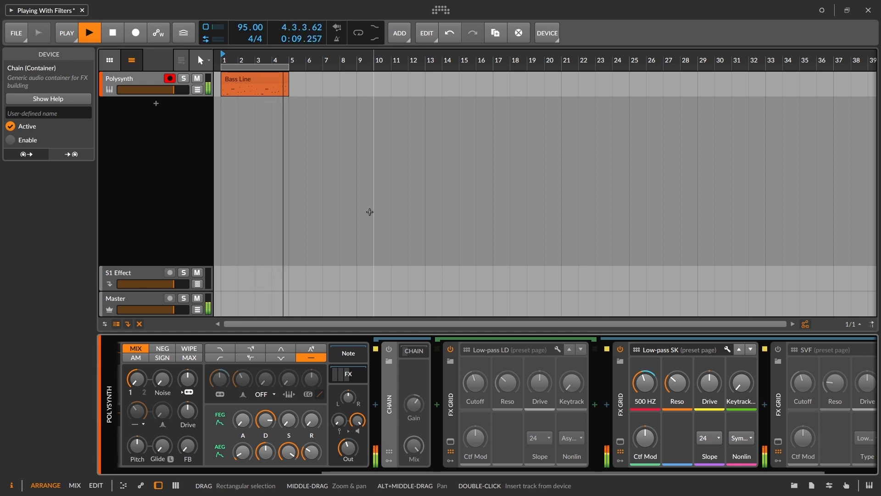
{"action": "key", "text": "space"}
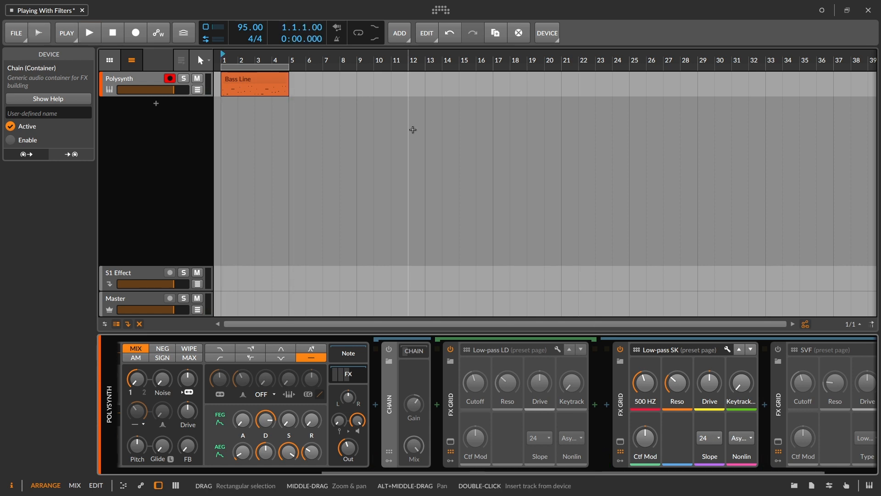
{"action": "key", "text": "space"}
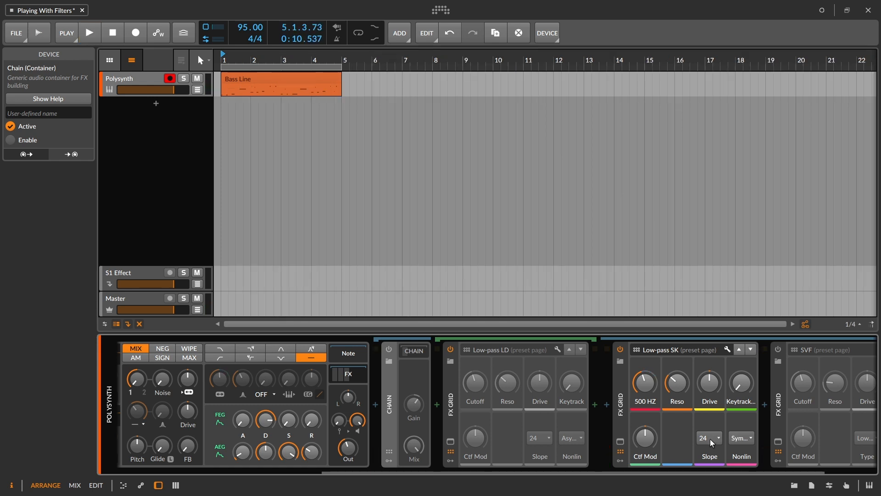
{"action": "left_click", "coordinate": [746, 438]}
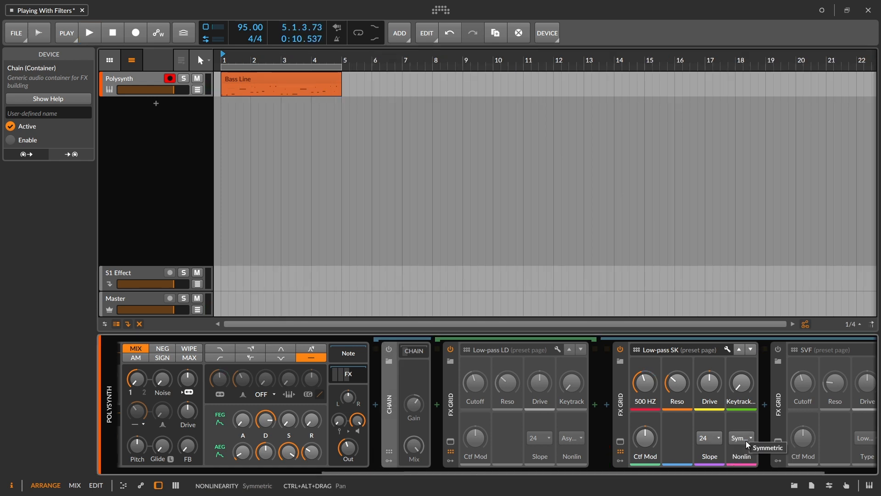
{"action": "left_click", "coordinate": [746, 442]}
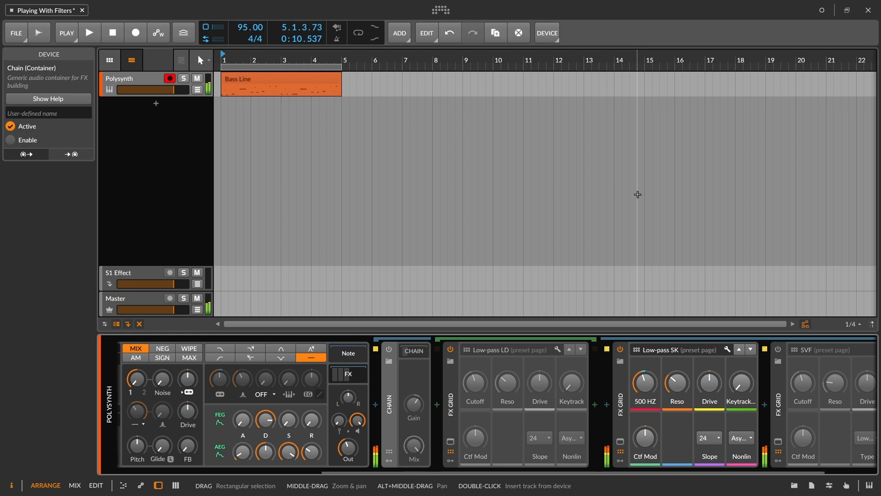
- Enable the SVF grid device in place of Low-pass SK and play the bass line with its type at Low-pass
{"action": "scroll", "coordinate": [696, 354], "scroll_direction": "down", "scroll_amount": 3}
{"action": "left_click", "coordinate": [725, 350]}
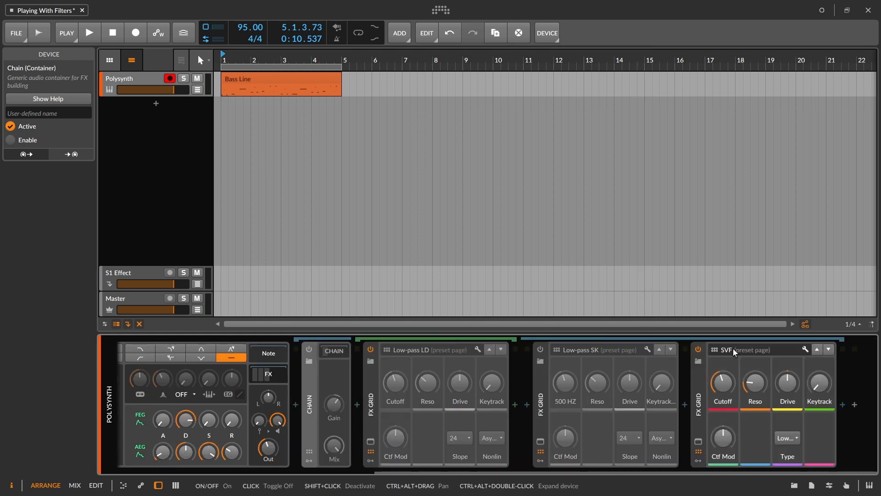
{"action": "left_click", "coordinate": [787, 438]}
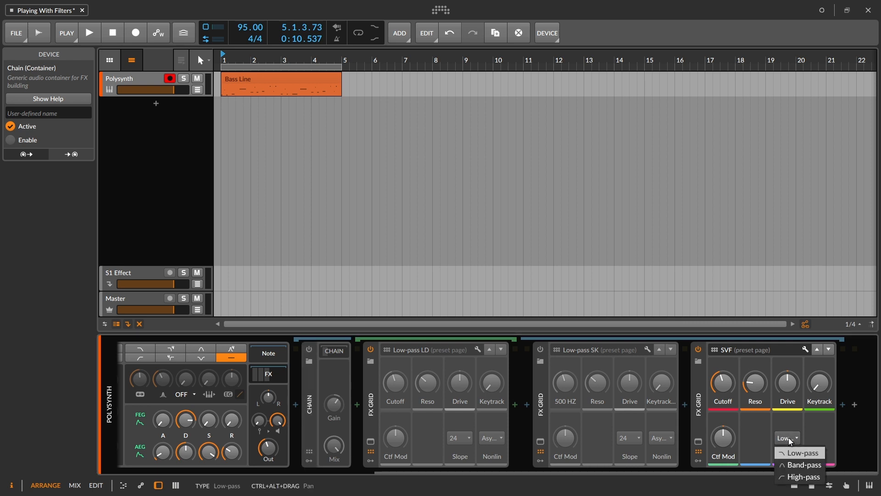
{"action": "left_click", "coordinate": [787, 438]}
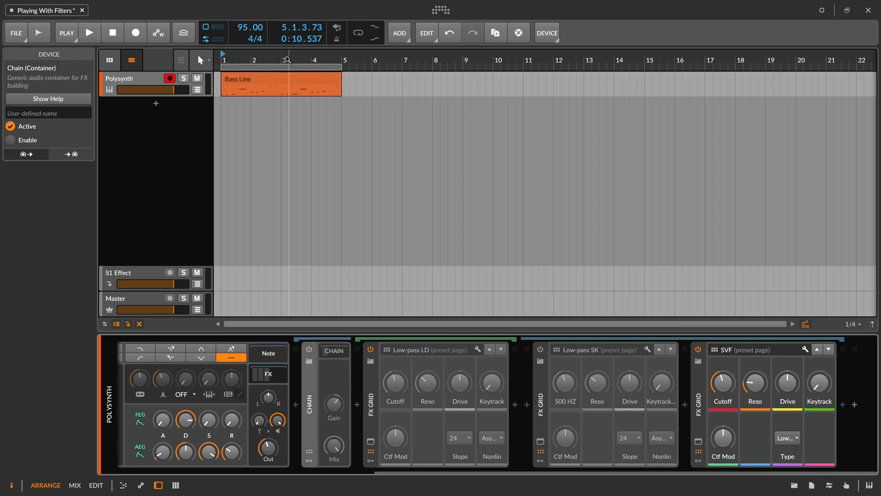
{"action": "left_click_drag", "start_coordinate": [281, 60], "coordinate": [261, 51]}
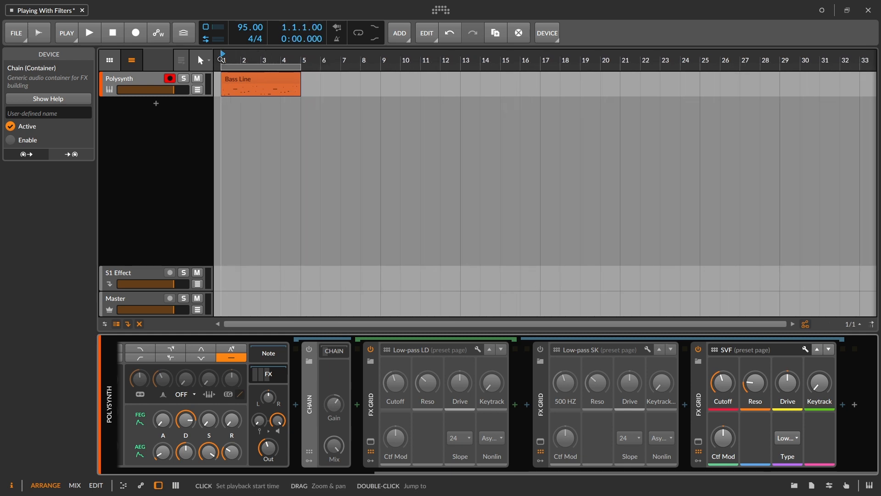
{"action": "key", "text": "space"}
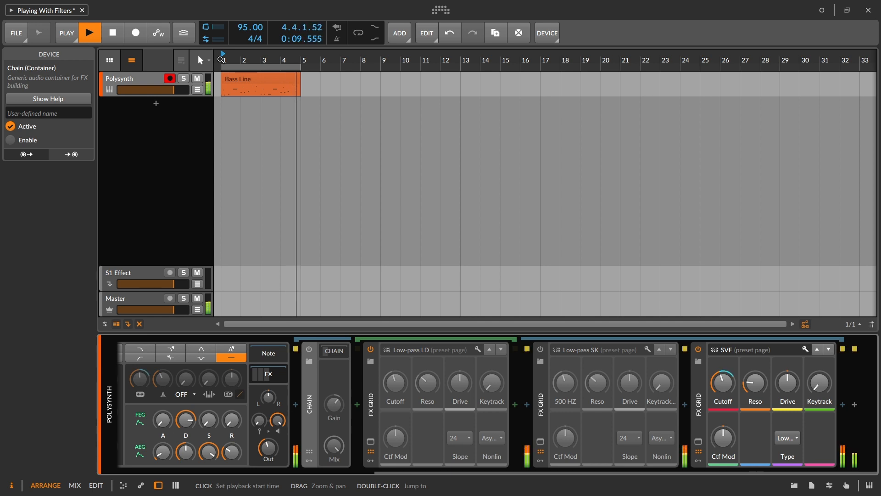
{"action": "key", "text": "space"}
- Play the bass line through Polysynth's built-in Low-pass (4-pole) with SVF disabled, ending on Low-pass SK with the built-in filter off
{"action": "left_click", "coordinate": [170, 348]}
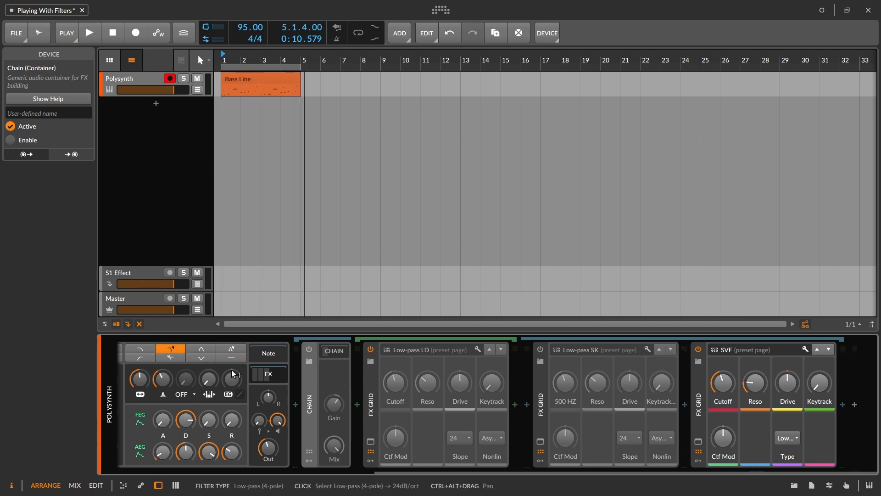
{"action": "key", "text": "space"}
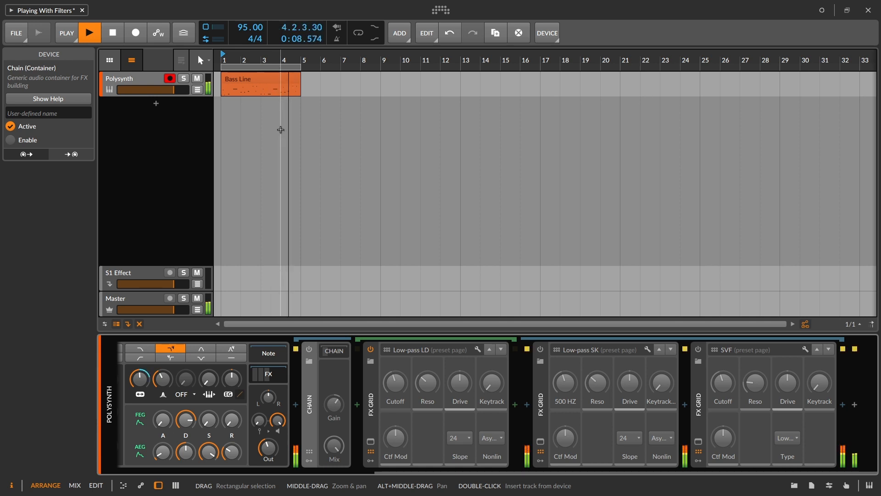
{"action": "key", "text": "space"}
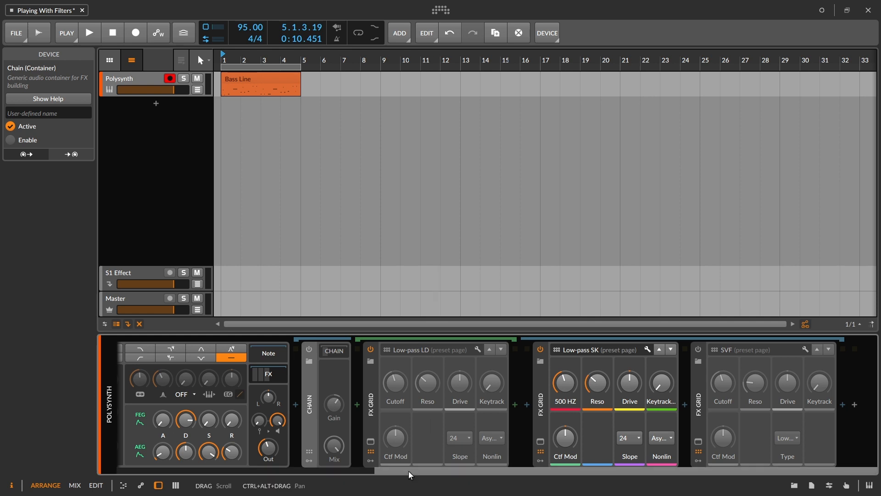
{"action": "left_click_drag", "start_coordinate": [408, 471], "coordinate": [356, 461]}
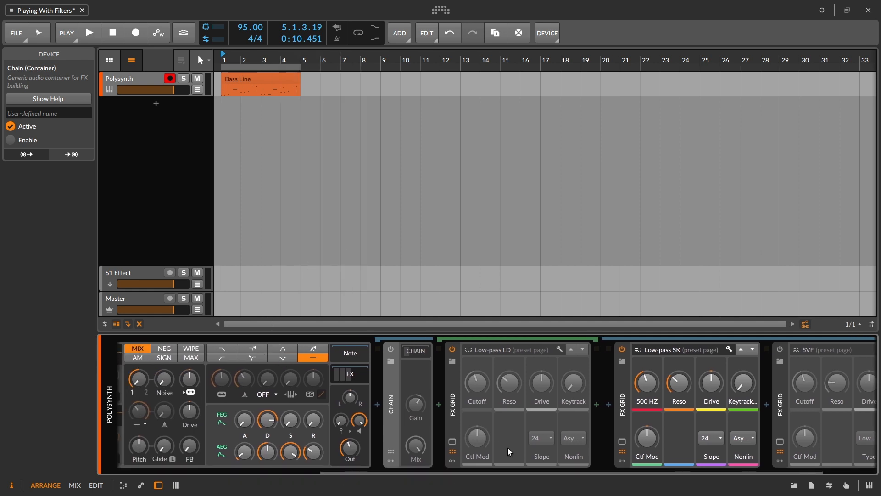
- Set Polysynth's built-in filter to Low-pass (4-pole), disable the Low-pass SK grid device, and play the bass line
{"action": "left_click_drag", "start_coordinate": [502, 470], "coordinate": [467, 444]}
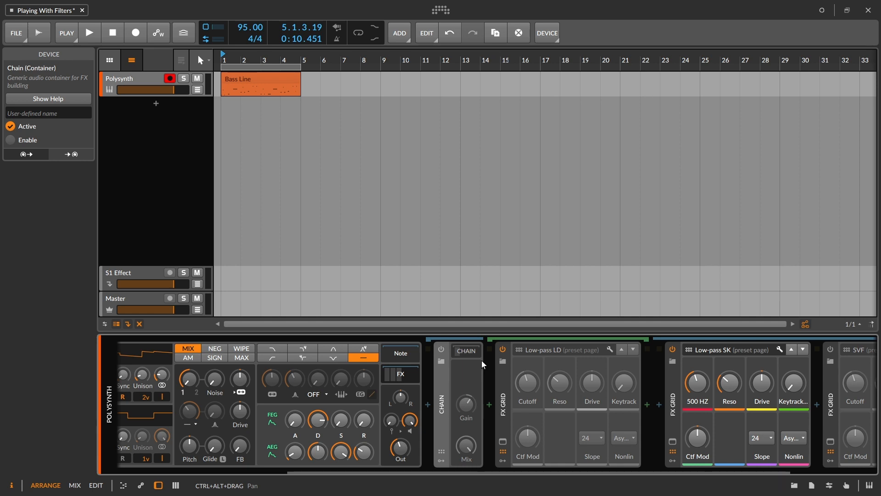
{"action": "left_click_drag", "start_coordinate": [305, 472], "coordinate": [229, 472]}
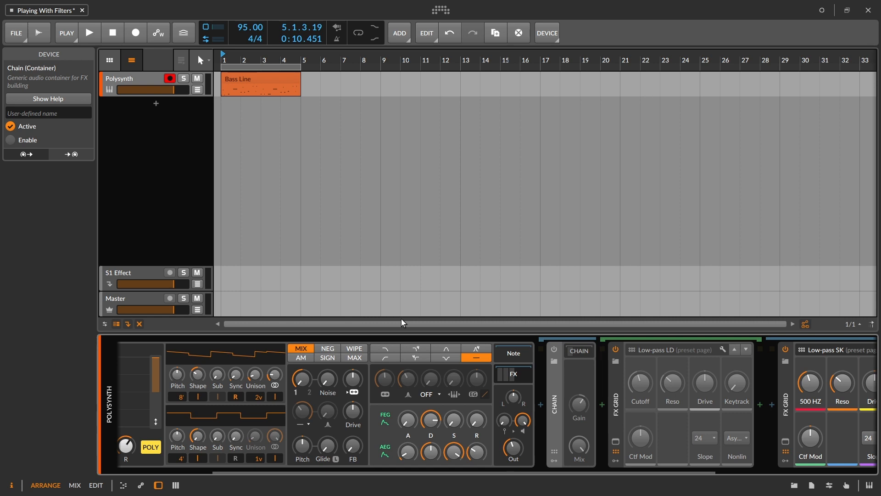
{"action": "left_click", "coordinate": [412, 348]}
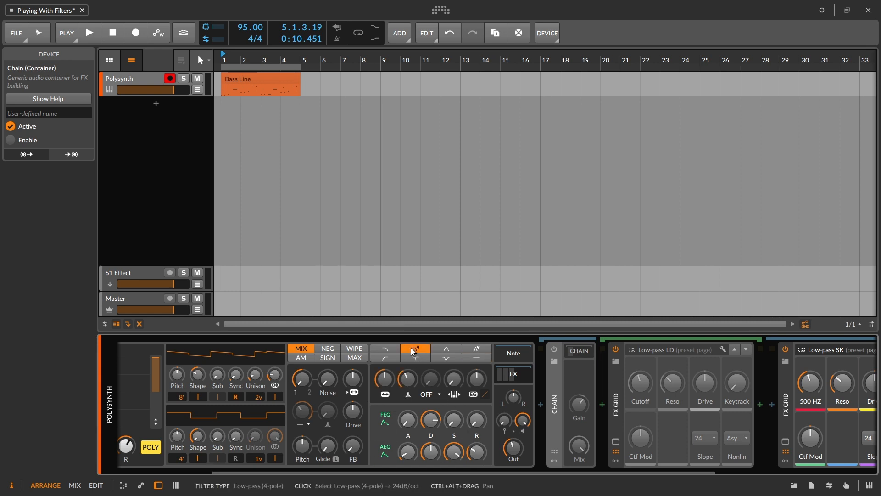
{"action": "left_click", "coordinate": [616, 349]}
{"action": "left_click", "coordinate": [785, 350]}
{"action": "scroll", "coordinate": [734, 298], "scroll_direction": "right", "scroll_amount": 5}
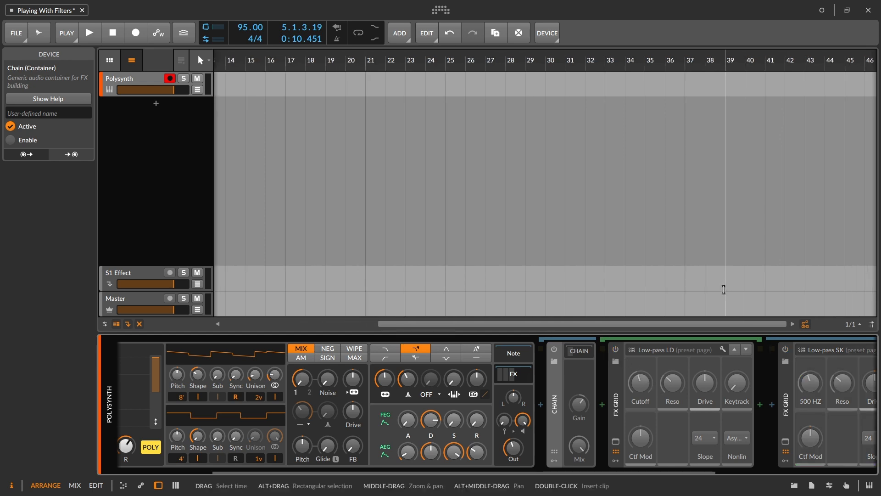
{"action": "key", "text": "space"}
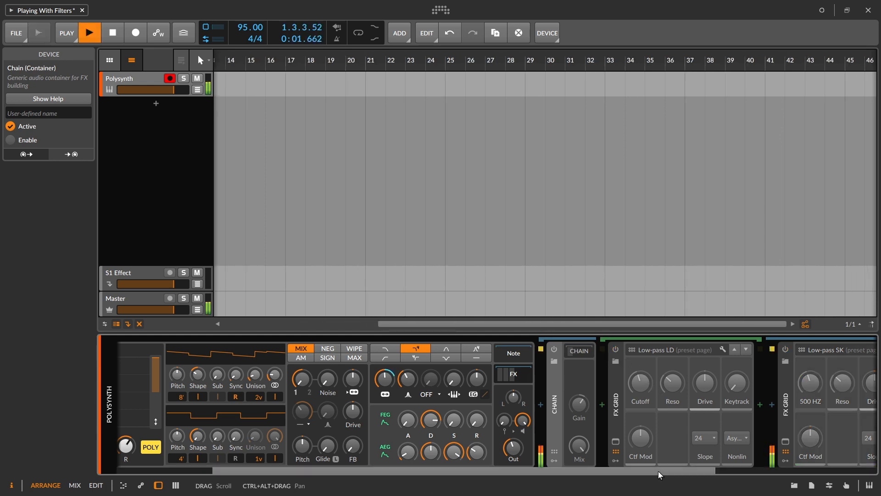
{"action": "left_click_drag", "start_coordinate": [661, 475], "coordinate": [722, 488]}
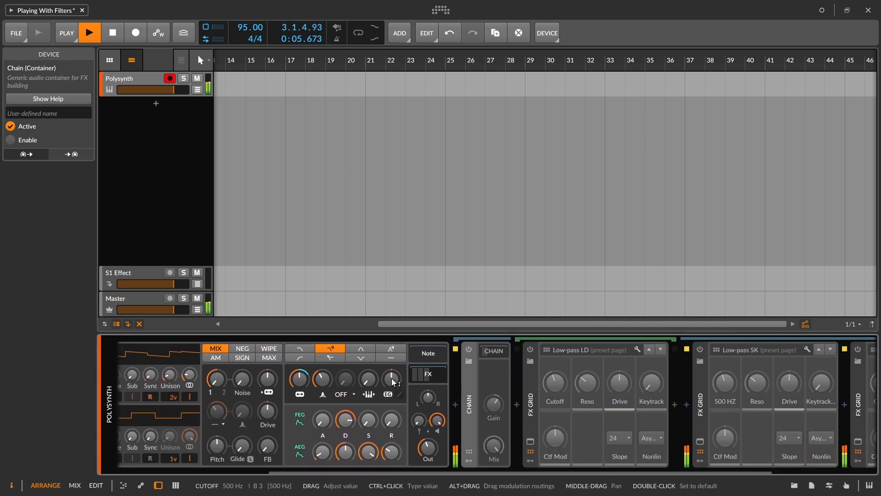
- Turn Polysynth's built-in filter off again, re-enable Low-pass SK, and play the bass line through it for comparison
{"action": "key", "text": "space"}
{"action": "key", "text": "space"}
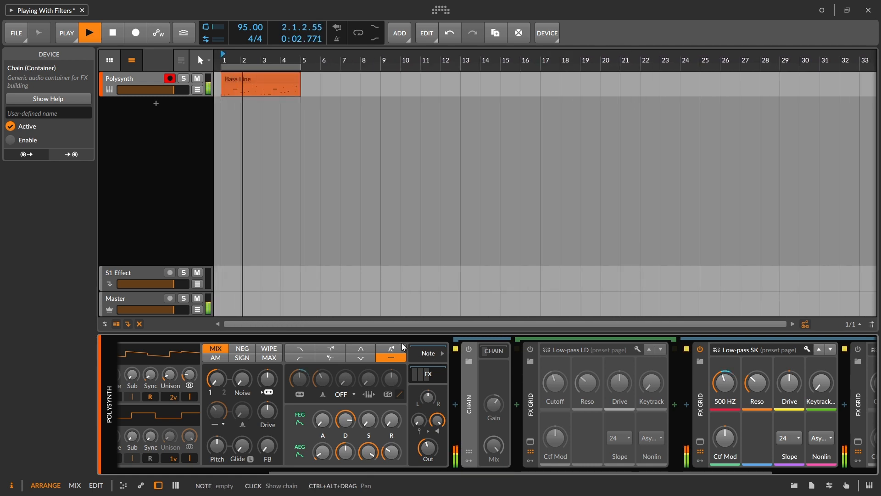
{"action": "key", "text": "space"}
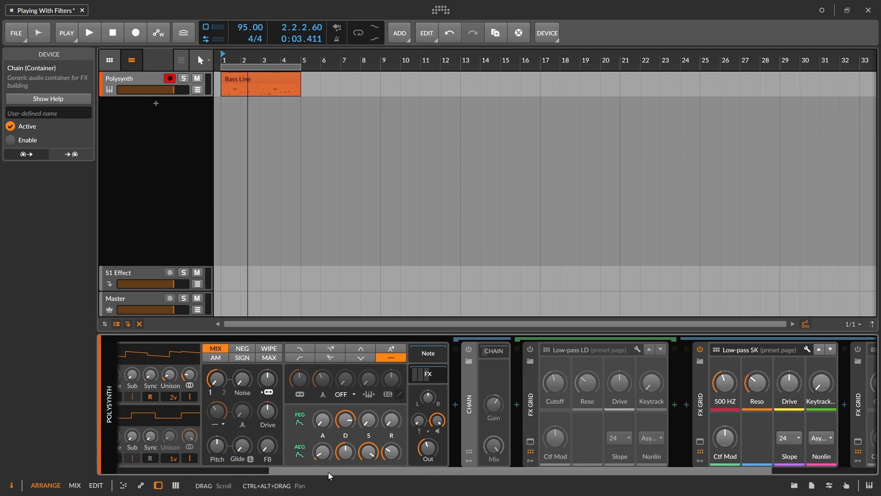
{"action": "left_click_drag", "start_coordinate": [327, 470], "coordinate": [212, 454]}
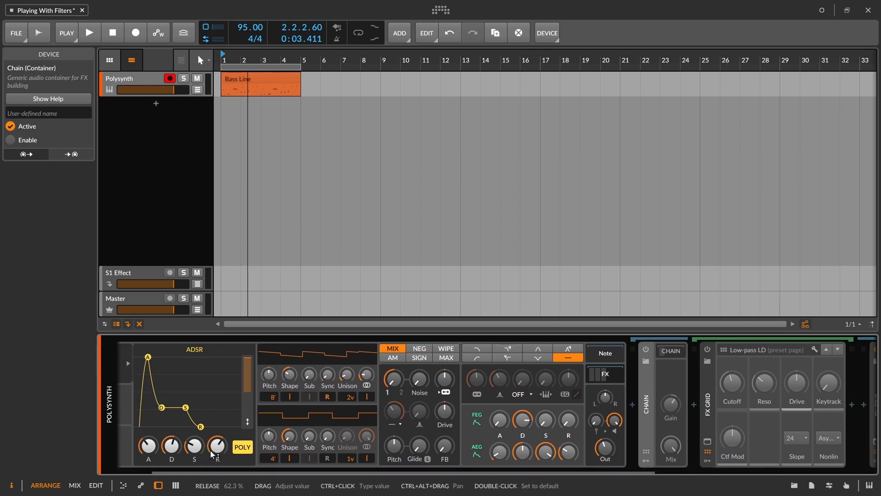